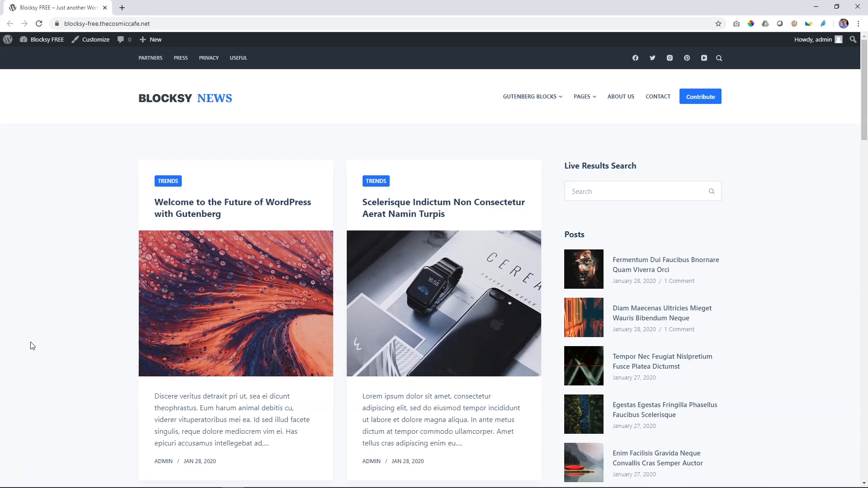
Step: Open the site customizer and review the title options for Blog Posts, Single Posts and Categories
{"action": "left_click", "coordinate": [102, 43]}
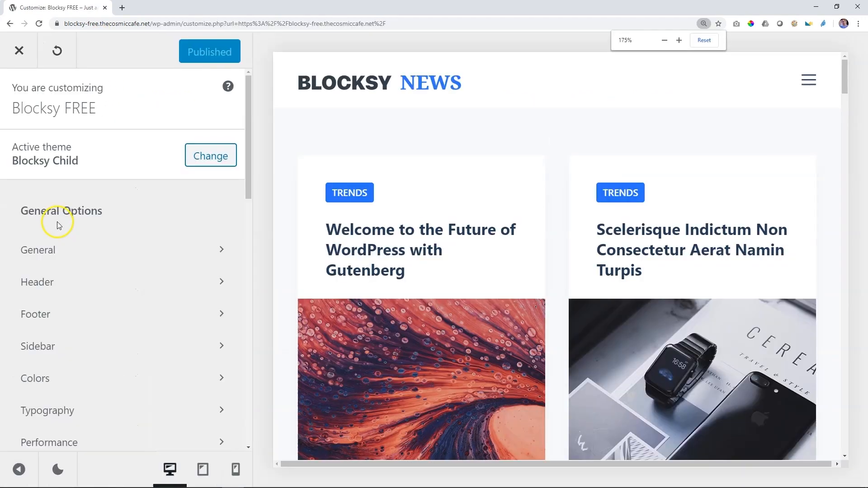
{"action": "scroll", "coordinate": [57, 222], "scroll_direction": "down", "scroll_amount": 6}
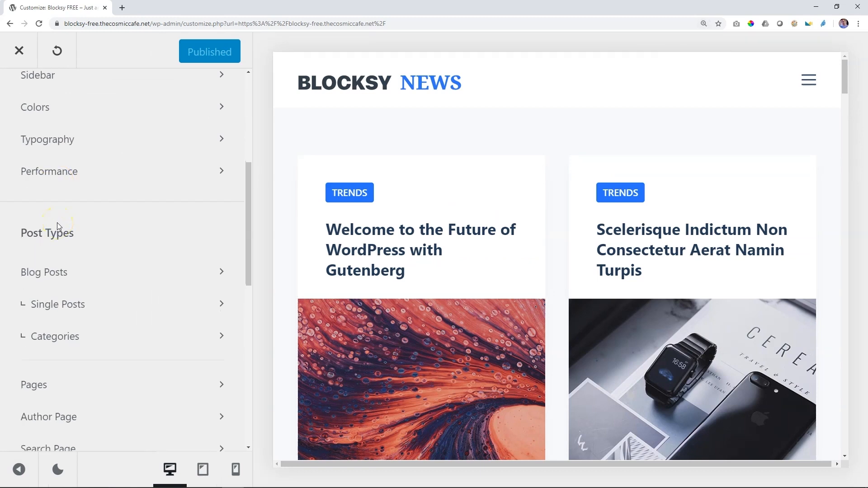
{"action": "left_click", "coordinate": [45, 273]}
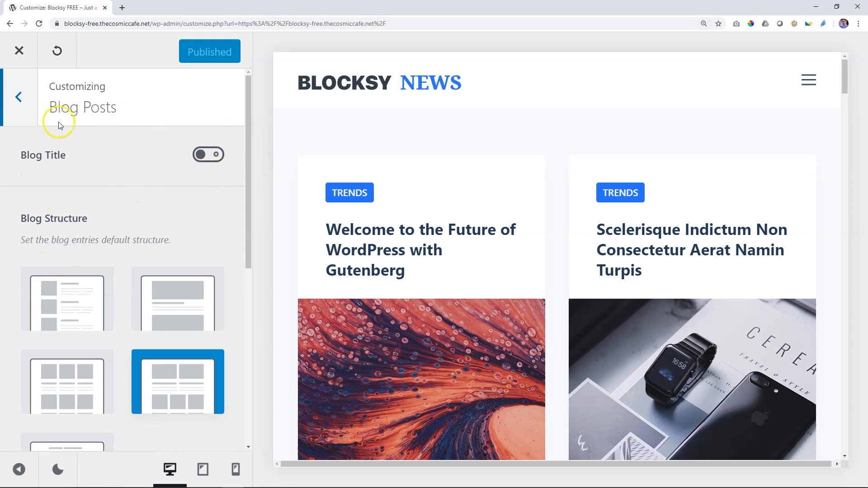
{"action": "left_click", "coordinate": [18, 97]}
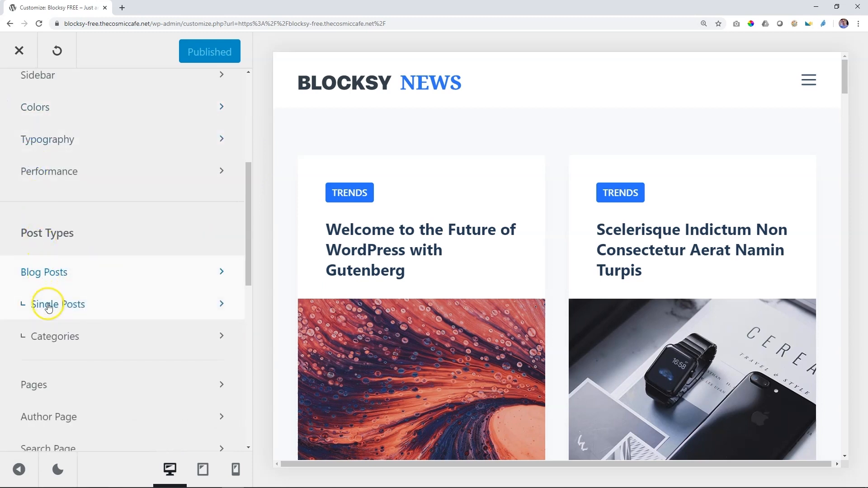
{"action": "left_click", "coordinate": [49, 307]}
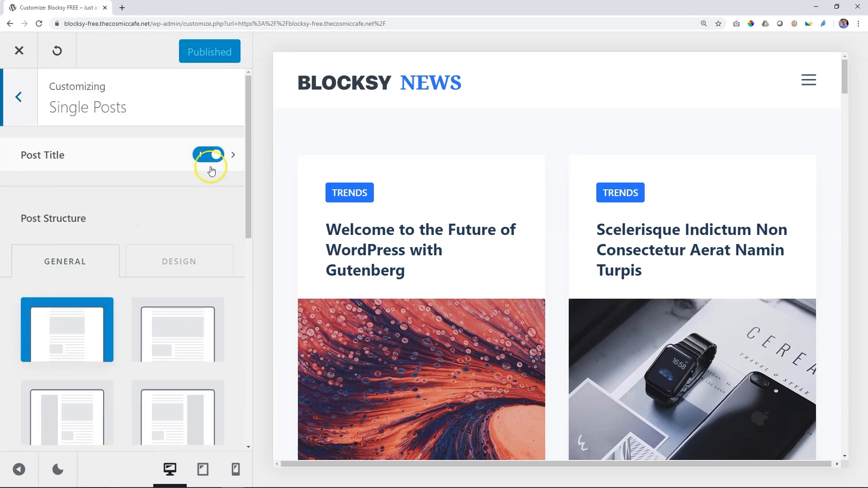
{"action": "left_click", "coordinate": [19, 94]}
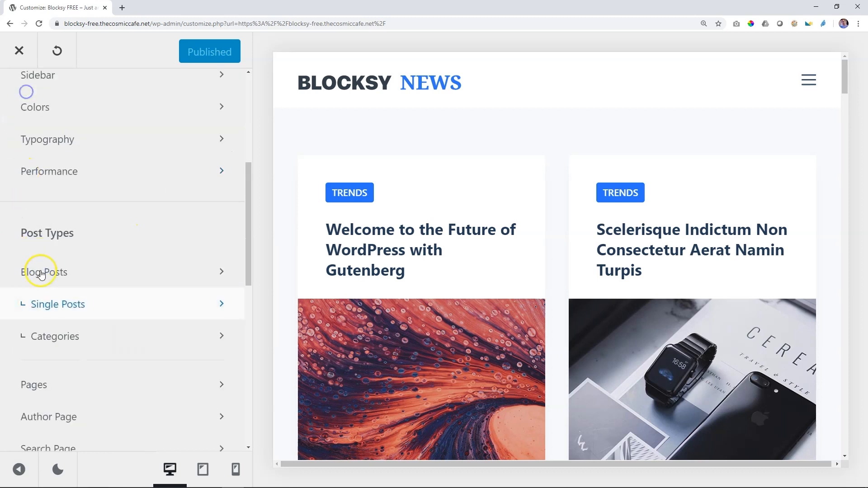
{"action": "left_click", "coordinate": [43, 336]}
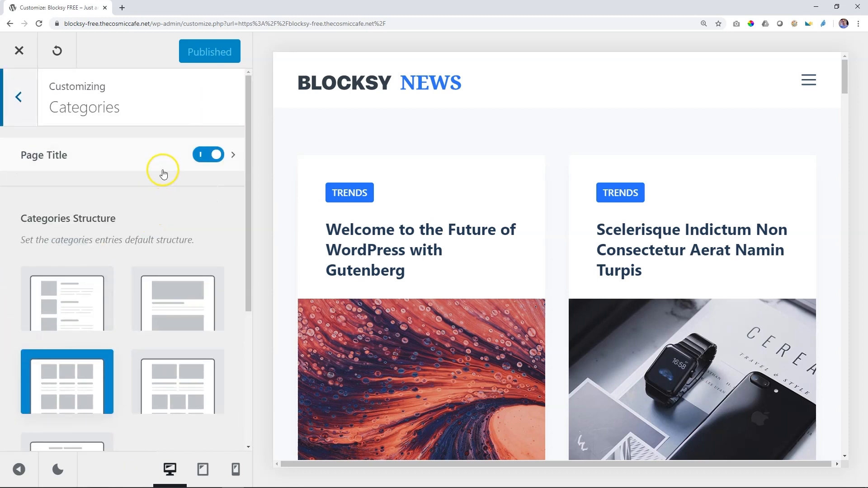
{"action": "left_click", "coordinate": [14, 103]}
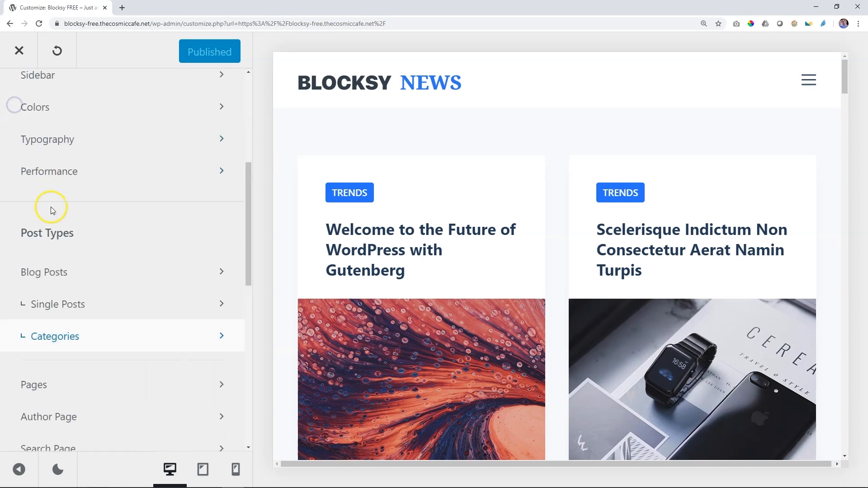
Step: Review the page title options in the customizer for Pages, Author Page and Search Page
{"action": "scroll", "coordinate": [54, 212], "scroll_direction": "down", "scroll_amount": 3}
{"action": "left_click", "coordinate": [68, 256]}
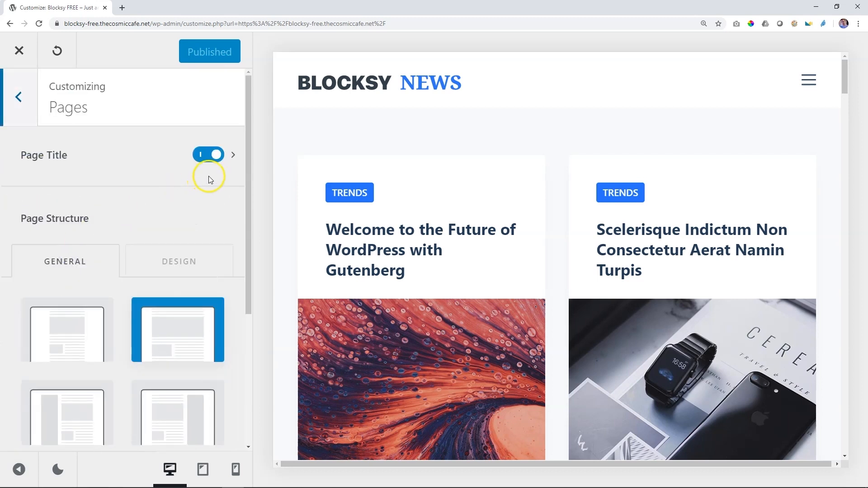
{"action": "left_click", "coordinate": [18, 98]}
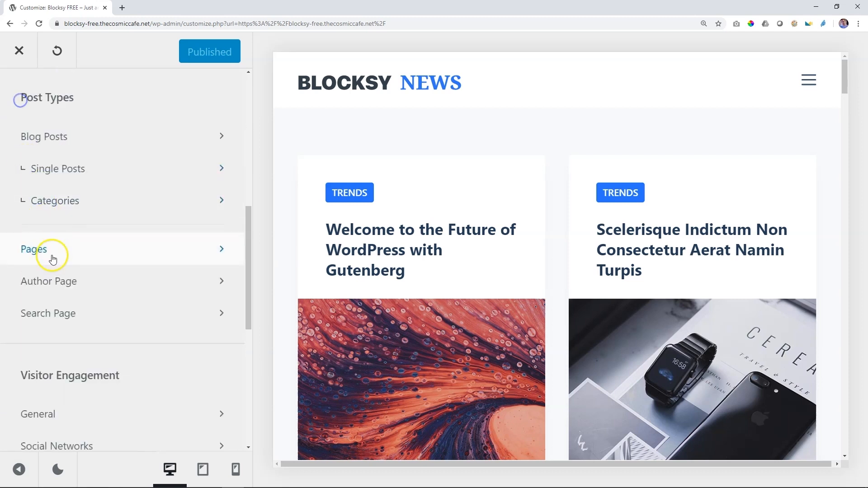
{"action": "left_click", "coordinate": [54, 288]}
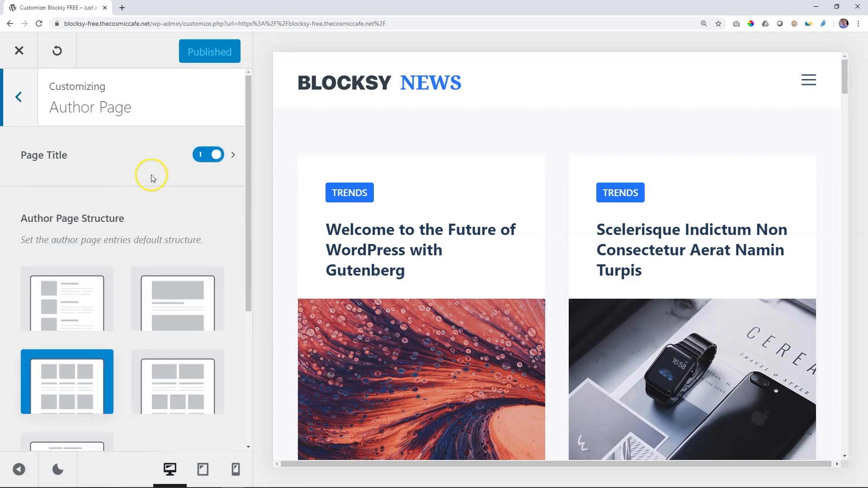
{"action": "left_click", "coordinate": [19, 100]}
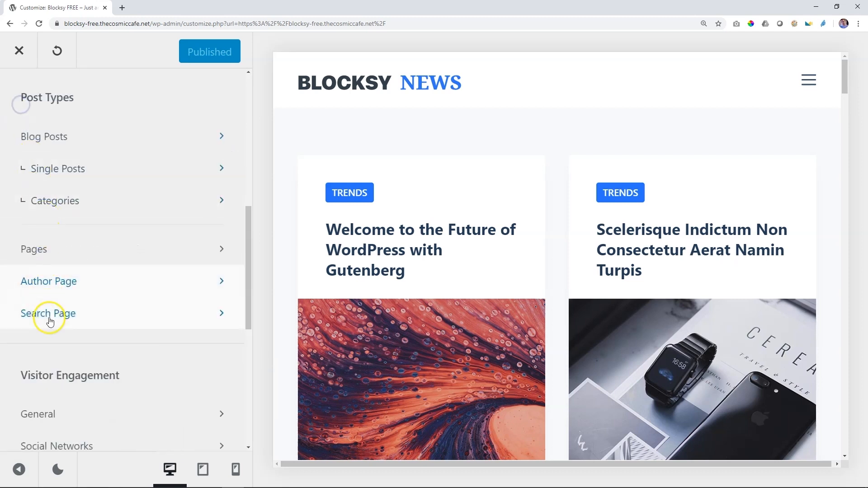
{"action": "left_click", "coordinate": [50, 320]}
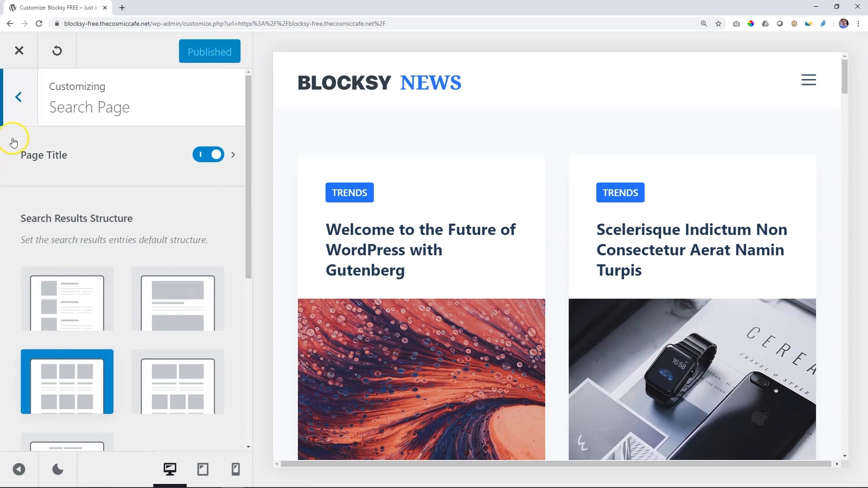
{"action": "left_click", "coordinate": [22, 103]}
{"action": "left_click", "coordinate": [21, 100]}
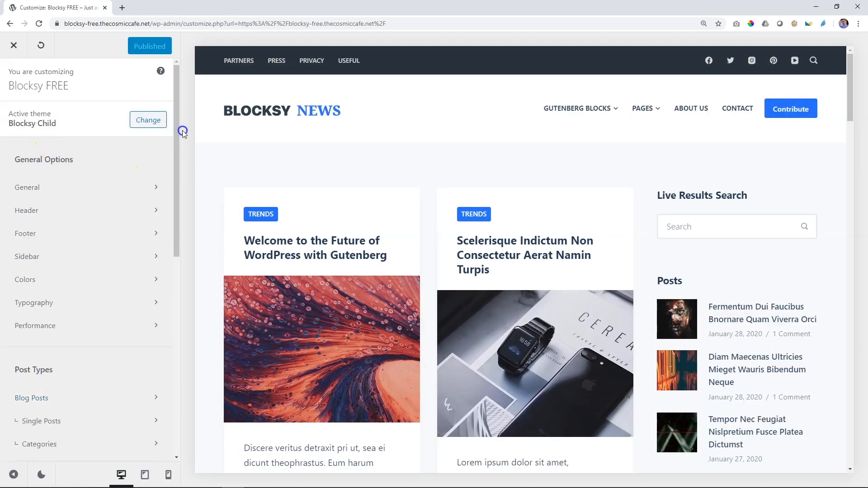
{"action": "scroll", "coordinate": [118, 198], "scroll_direction": "down", "scroll_amount": 5}
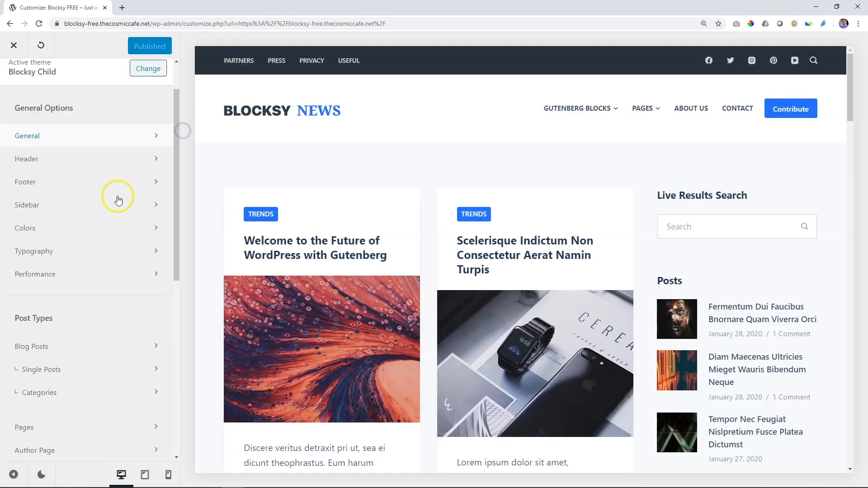
Step: Revisit the Single Posts and Pages title settings, and leave the customizer for the site's front page
{"action": "left_click", "coordinate": [56, 192]}
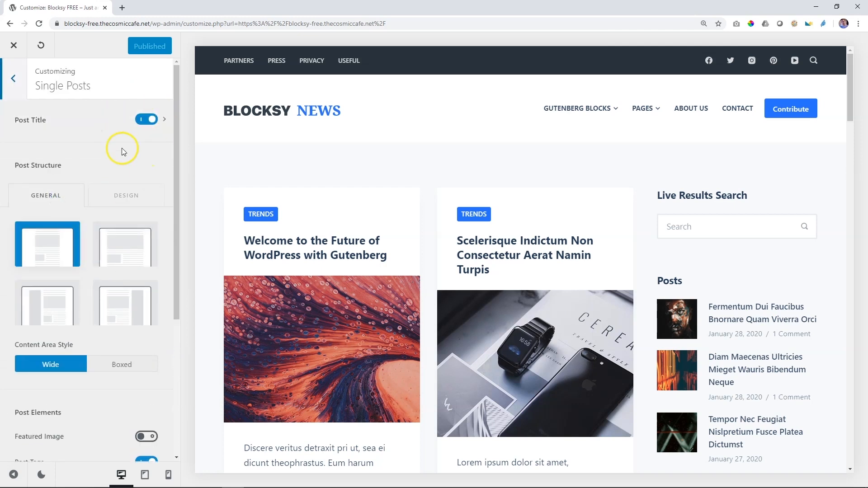
{"action": "left_click", "coordinate": [16, 83]}
{"action": "left_click", "coordinate": [37, 253]}
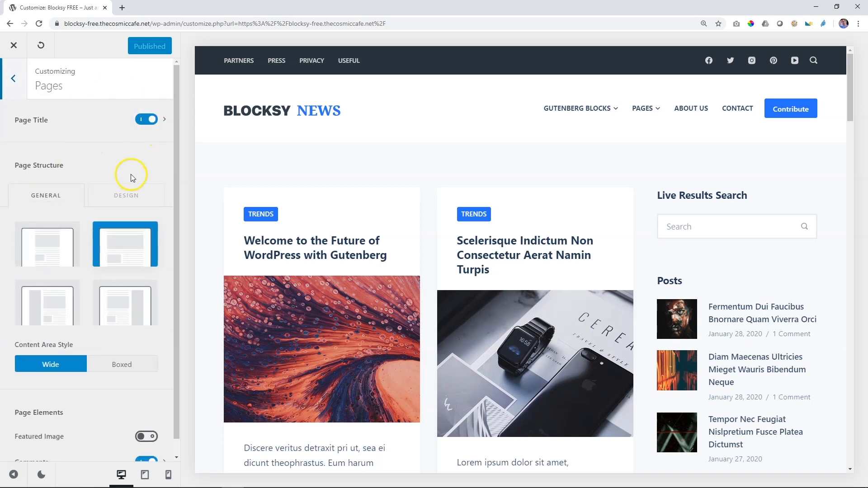
{"action": "left_click", "coordinate": [22, 83]}
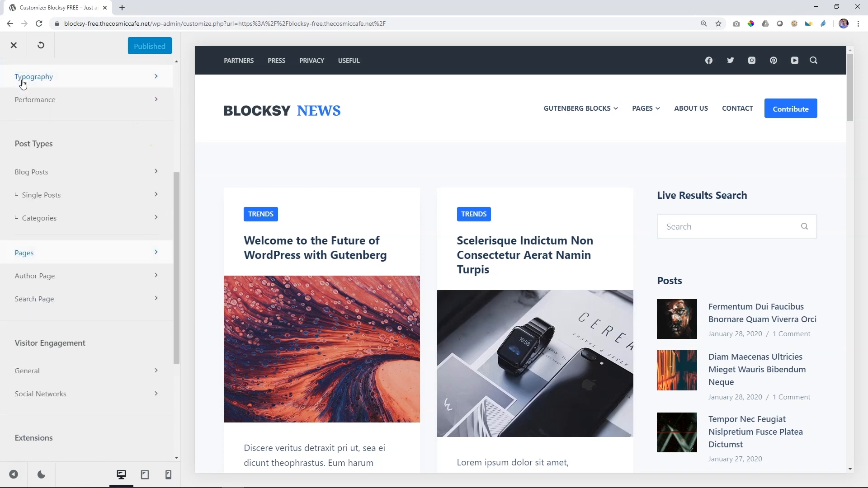
{"action": "left_click", "coordinate": [14, 46]}
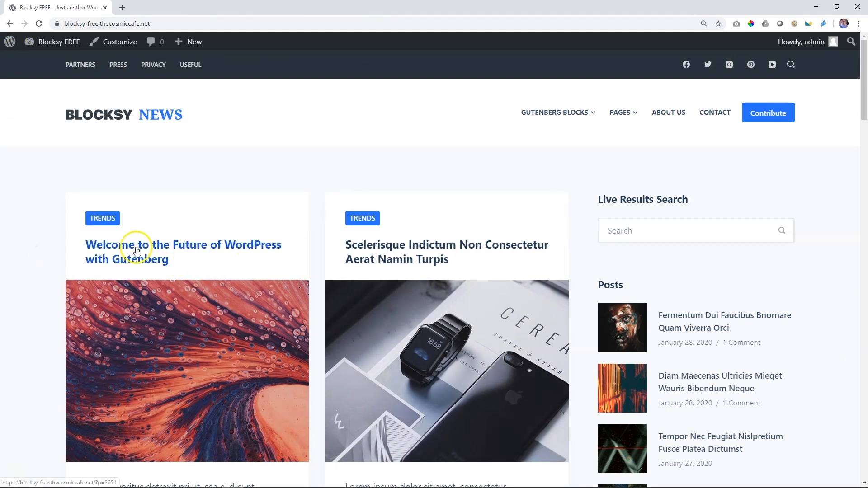
Step: Open the post "Welcome to the Future of WordPress with Gutenberg" for editing and show its Post Title options in Blocksy Page Settings
{"action": "left_click", "coordinate": [131, 262]}
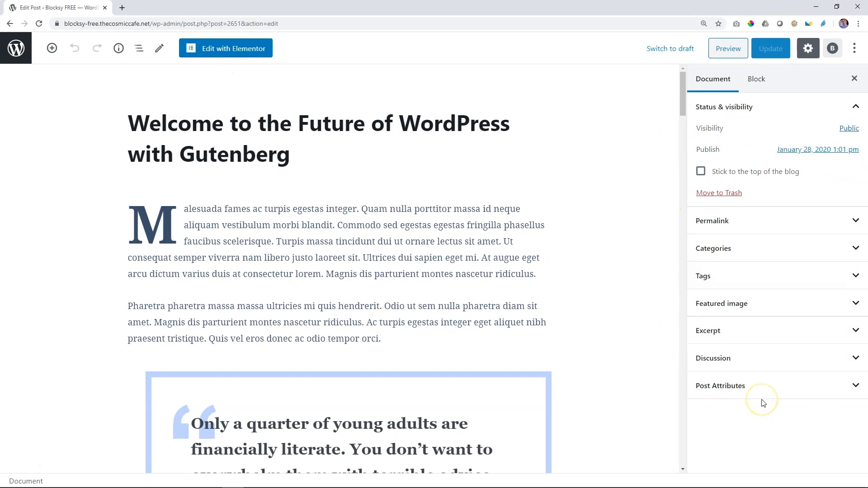
{"action": "left_click", "coordinate": [832, 49]}
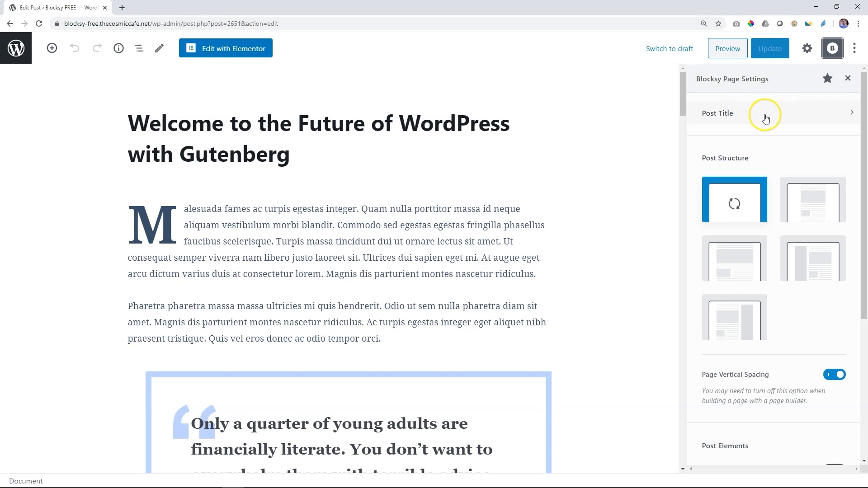
{"action": "left_click", "coordinate": [749, 119]}
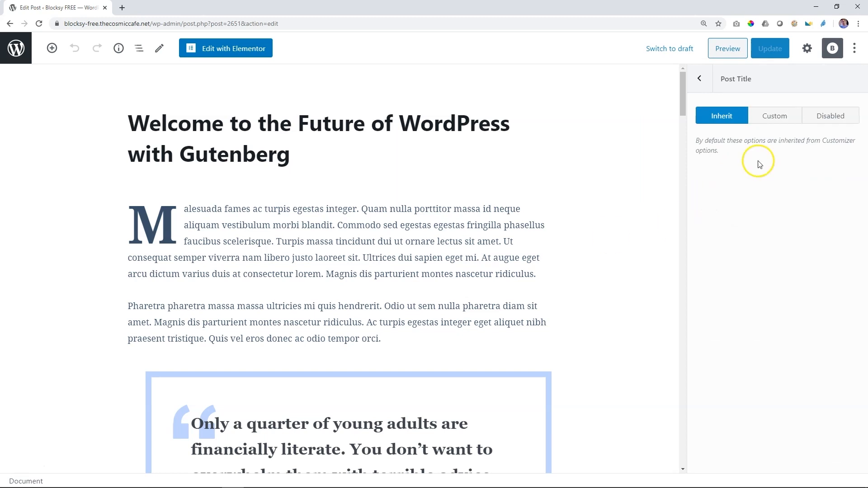
Step: Set the post title option to Disabled, update the post and preview it
{"action": "left_click", "coordinate": [839, 124]}
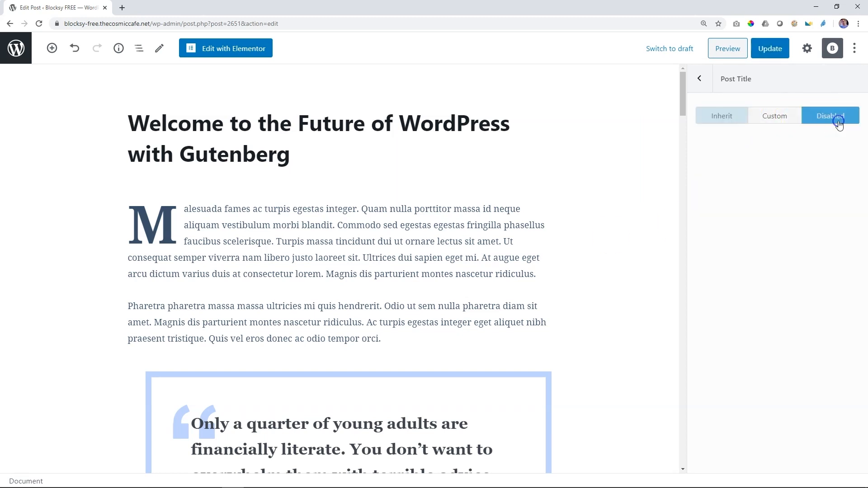
{"action": "left_click", "coordinate": [773, 48]}
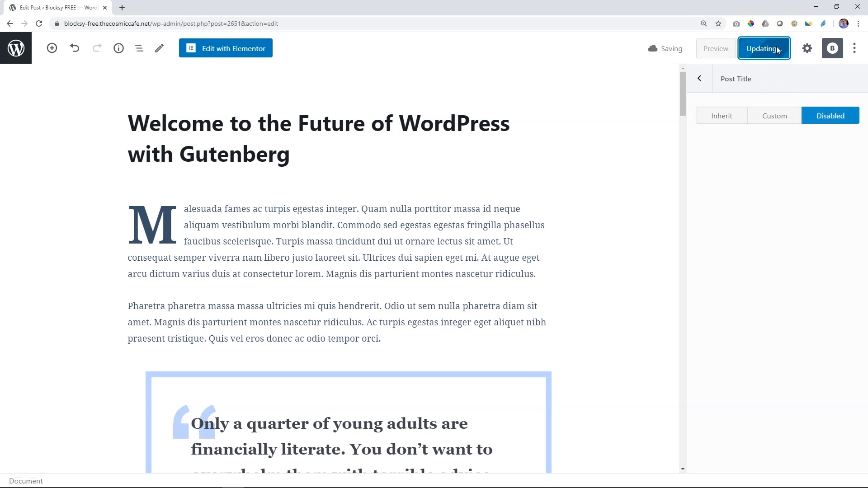
{"action": "left_click", "coordinate": [732, 50]}
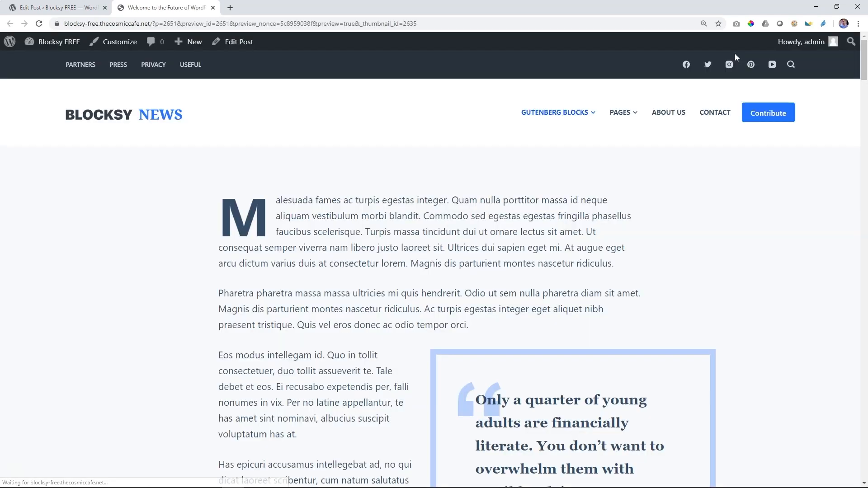
{"action": "mouse_move", "coordinate": [634, 115]}
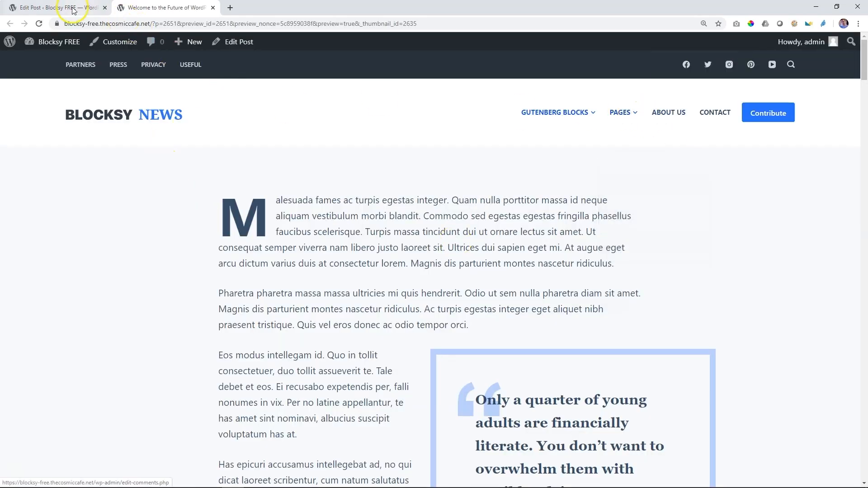
Step: Back in the editor, switch the post title to Custom with the Type 2 layout, update the post and preview it
{"action": "left_click", "coordinate": [55, 7]}
{"action": "left_click", "coordinate": [772, 116]}
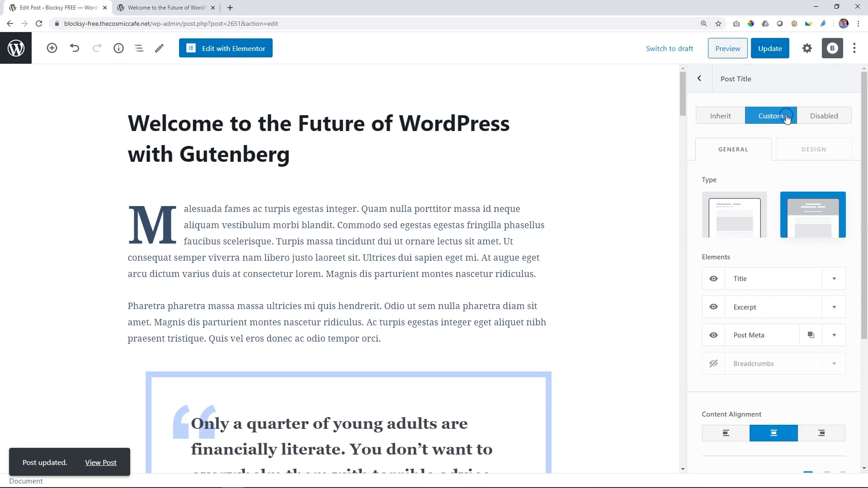
{"action": "left_click", "coordinate": [732, 231]}
{"action": "left_click", "coordinate": [814, 225]}
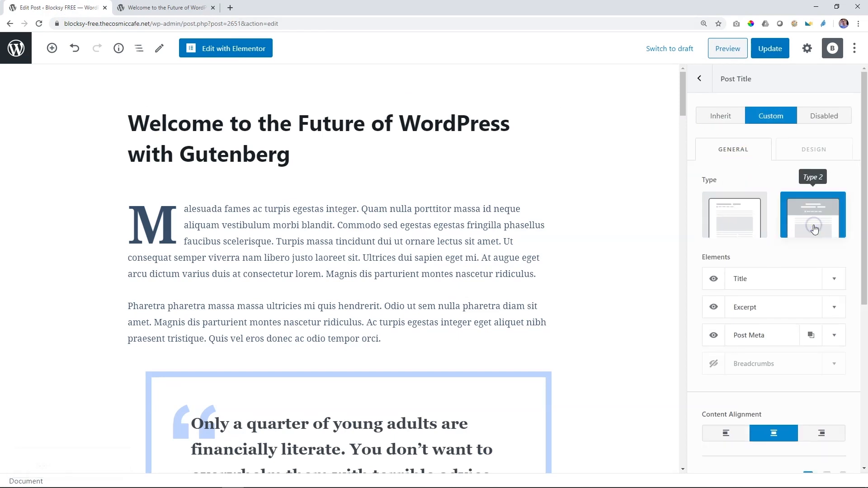
{"action": "left_click", "coordinate": [752, 226]}
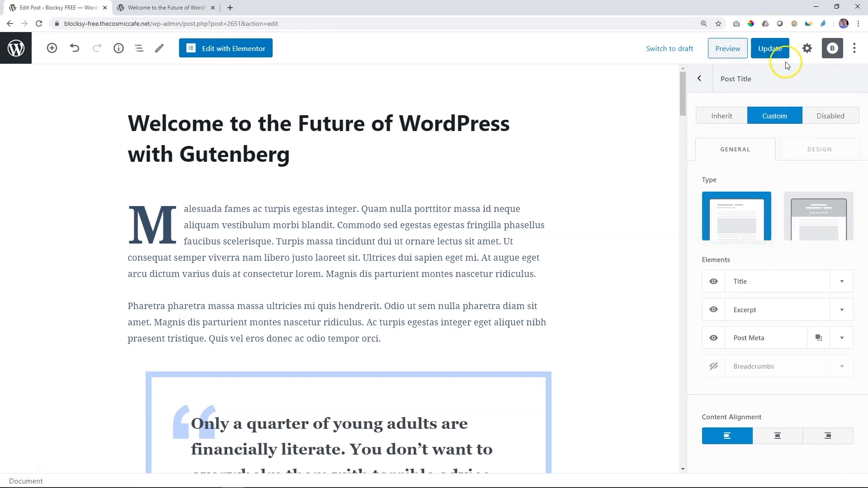
{"action": "left_click", "coordinate": [814, 231]}
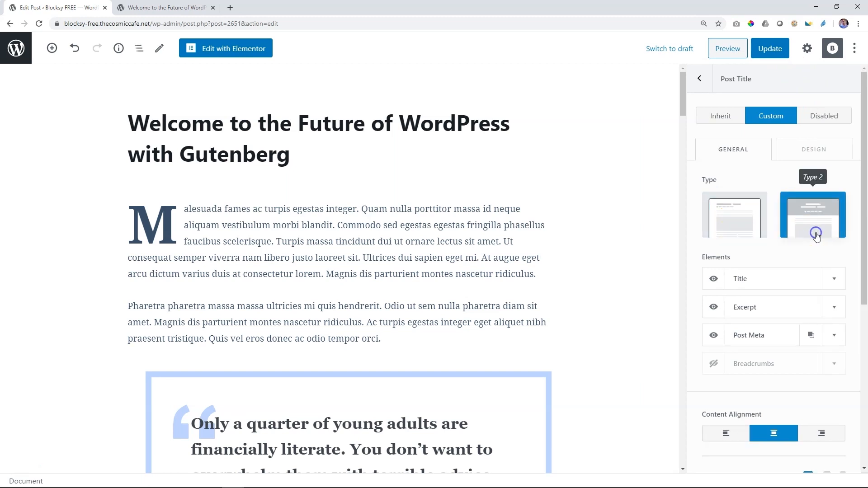
{"action": "left_click", "coordinate": [762, 50]}
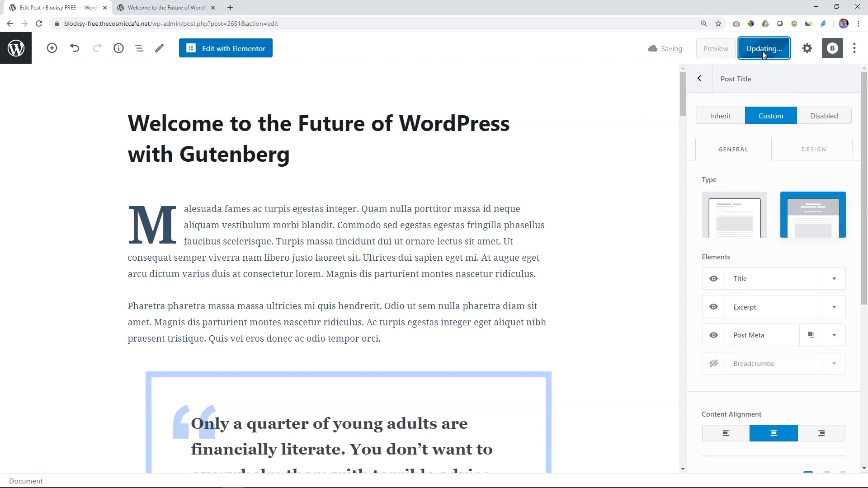
{"action": "left_click", "coordinate": [727, 48]}
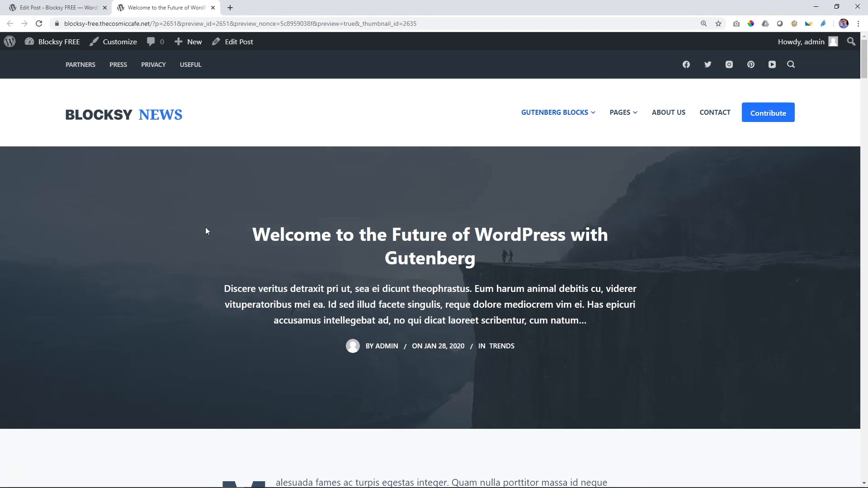
Step: Return to the editor, set the post title option to Inherit, update the post and close the preview
{"action": "left_click", "coordinate": [31, 7]}
{"action": "left_click", "coordinate": [720, 116]}
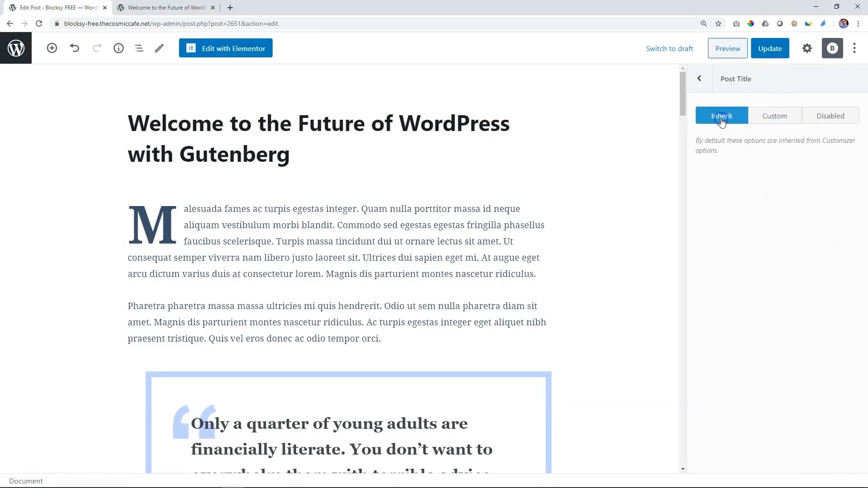
{"action": "left_click", "coordinate": [768, 48]}
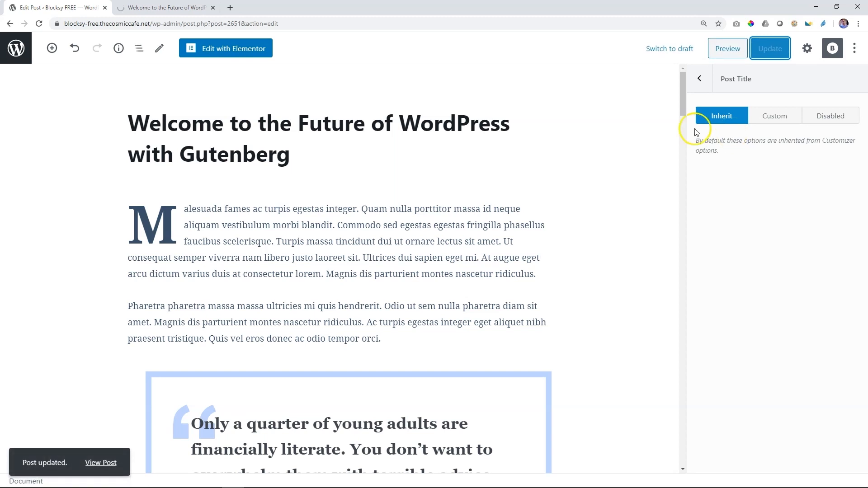
{"action": "left_click", "coordinate": [213, 7]}
Step: Leave the post editor and open the post Categories management page
{"action": "left_click", "coordinate": [11, 52]}
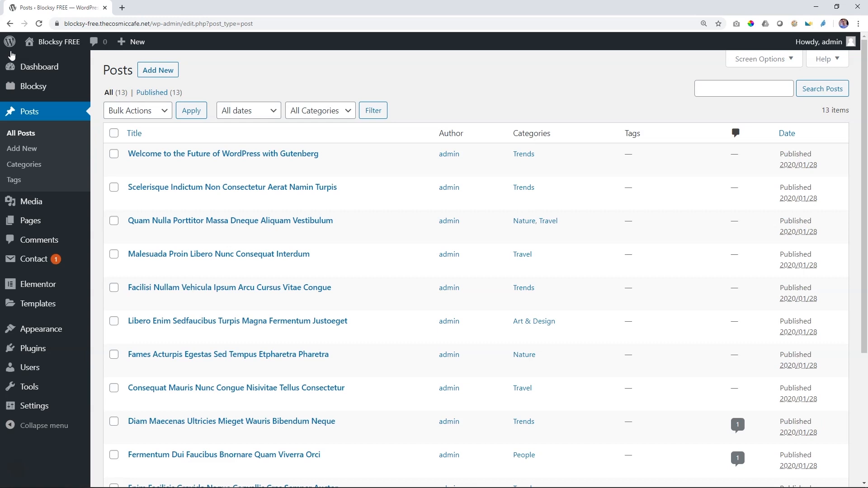
{"action": "left_click", "coordinate": [40, 165]}
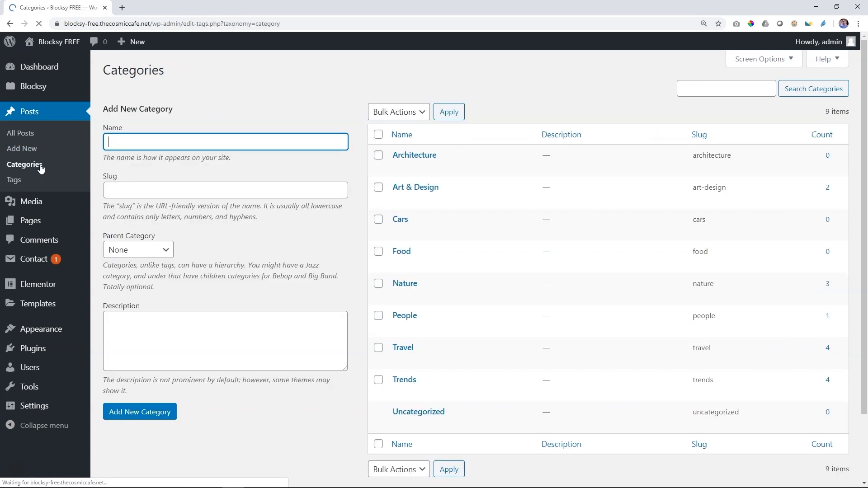
Step: Open the Architecture category for editing and try its Page Title option as Disabled and as Custom
{"action": "left_click", "coordinate": [412, 158]}
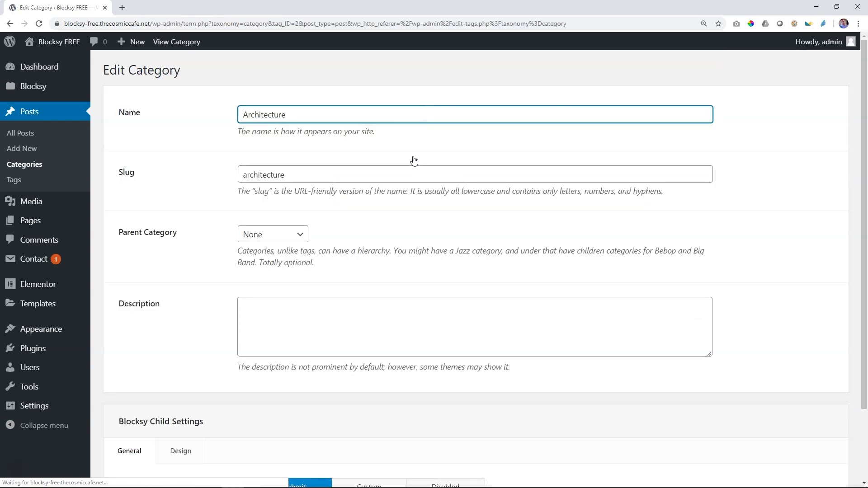
{"action": "scroll", "coordinate": [414, 160], "scroll_direction": "down", "scroll_amount": 2}
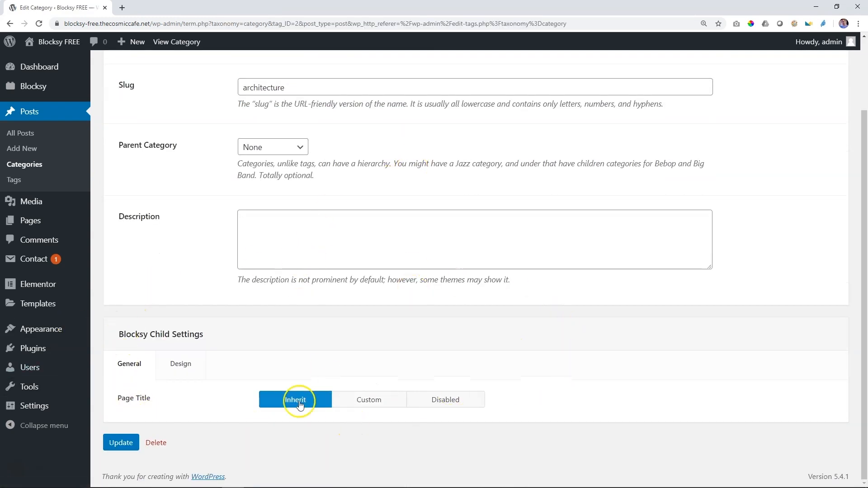
{"action": "left_click", "coordinate": [449, 401]}
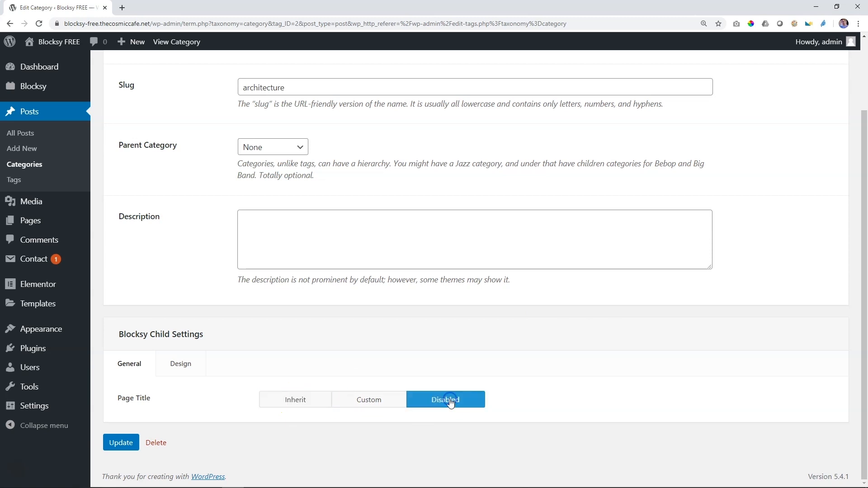
{"action": "left_click", "coordinate": [370, 401]}
{"action": "scroll", "coordinate": [370, 402], "scroll_direction": "down", "scroll_amount": 5}
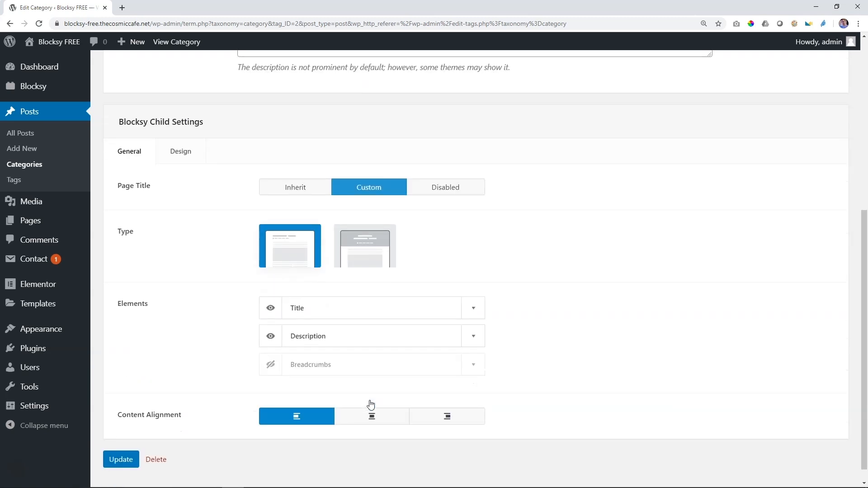
Step: Open the customizer, load the "Welcome to the Future of WordPress with Gutenberg" post in the preview, and open the Single Posts settings
{"action": "mouse_move", "coordinate": [58, 333]}
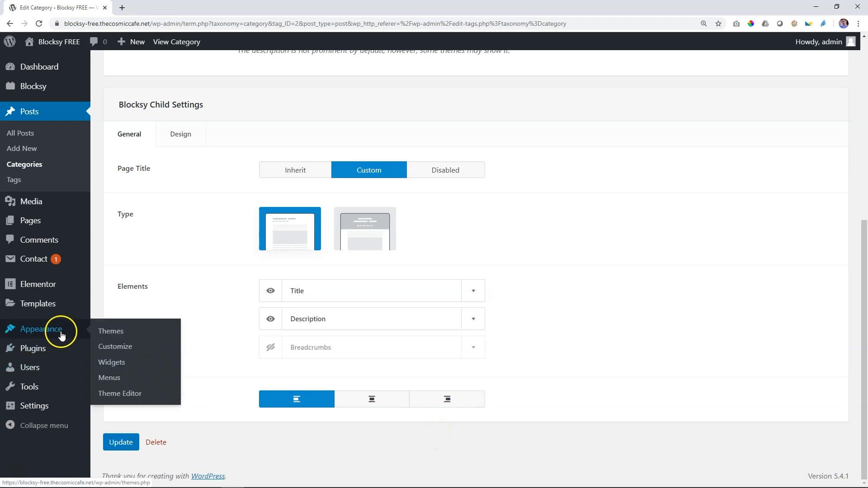
{"action": "left_click", "coordinate": [121, 348]}
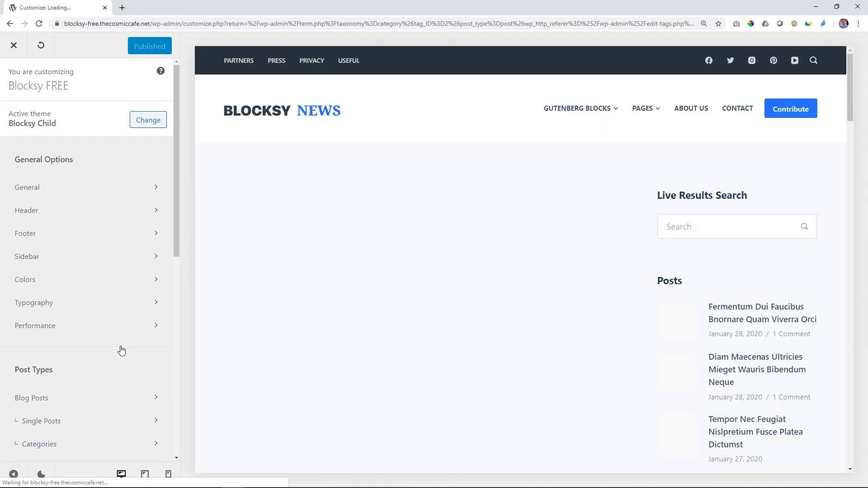
{"action": "left_click", "coordinate": [296, 273]}
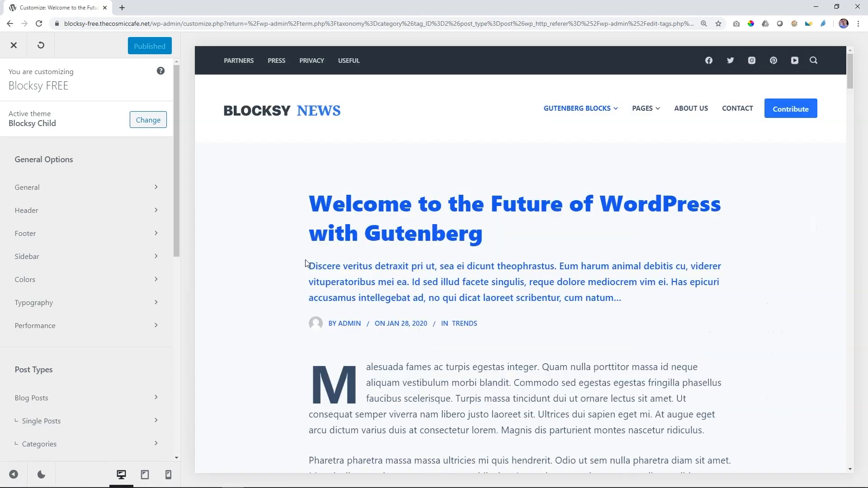
{"action": "scroll", "coordinate": [90, 292], "scroll_direction": "down", "scroll_amount": 4}
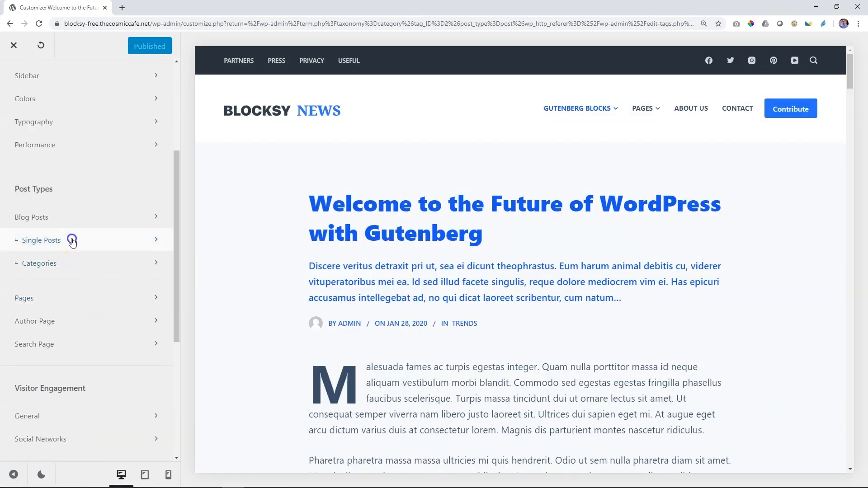
{"action": "left_click", "coordinate": [71, 240]}
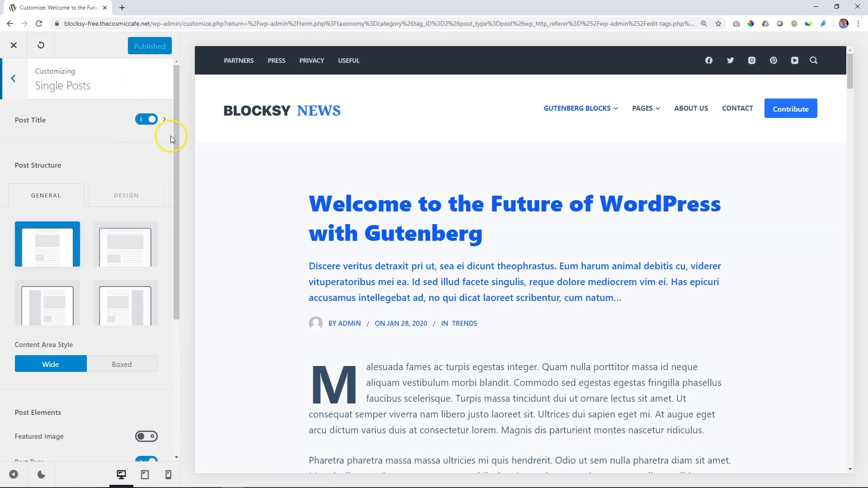
Step: Disable the Post Title for single posts, enable it again, and open its settings
{"action": "left_click", "coordinate": [151, 119]}
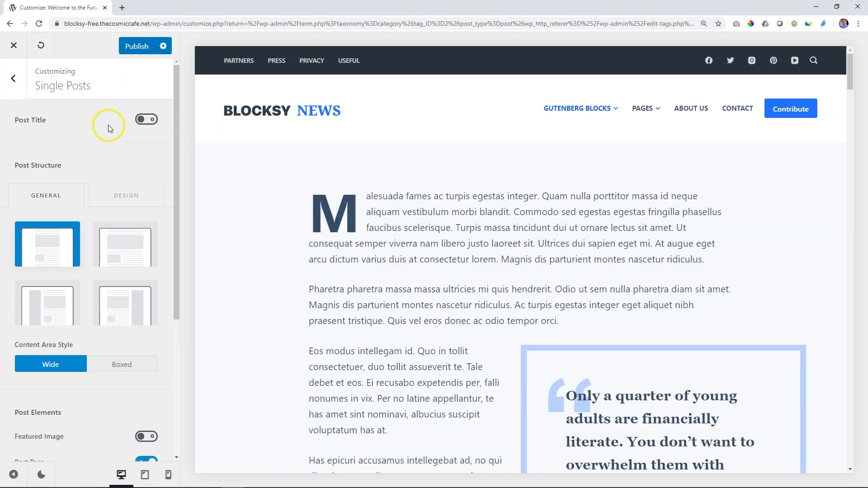
{"action": "left_click", "coordinate": [147, 120]}
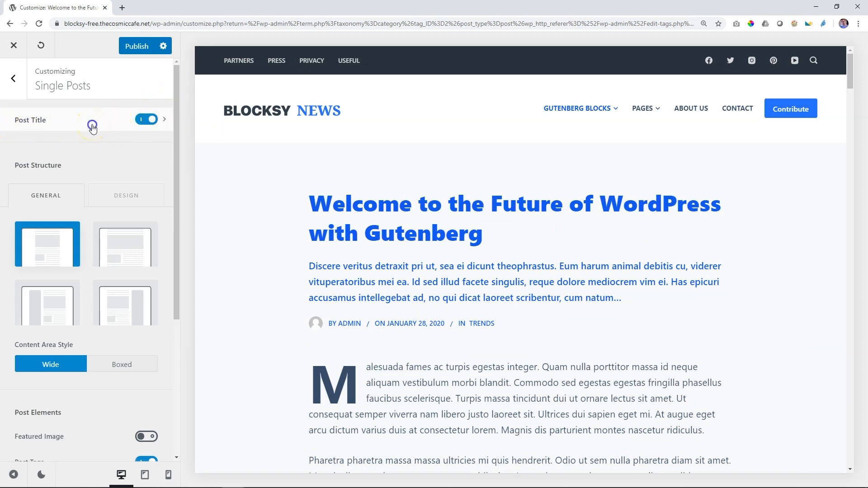
{"action": "left_click", "coordinate": [92, 127]}
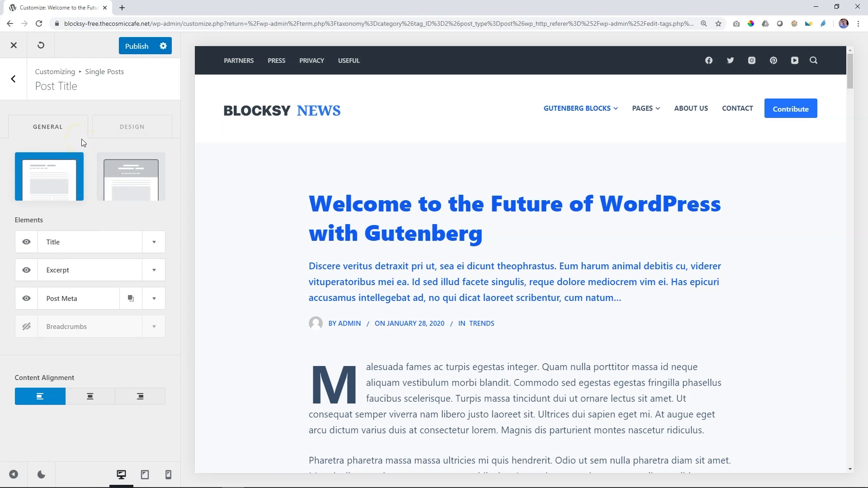
Step: Hide and restore the Title and Excerpt elements in turn, and show and hide the Breadcrumbs element
{"action": "left_click", "coordinate": [25, 243]}
{"action": "left_click", "coordinate": [27, 244]}
{"action": "left_click", "coordinate": [28, 272]}
{"action": "left_click", "coordinate": [27, 271]}
{"action": "left_click_drag", "start_coordinate": [24, 297], "coordinate": [64, 298]}
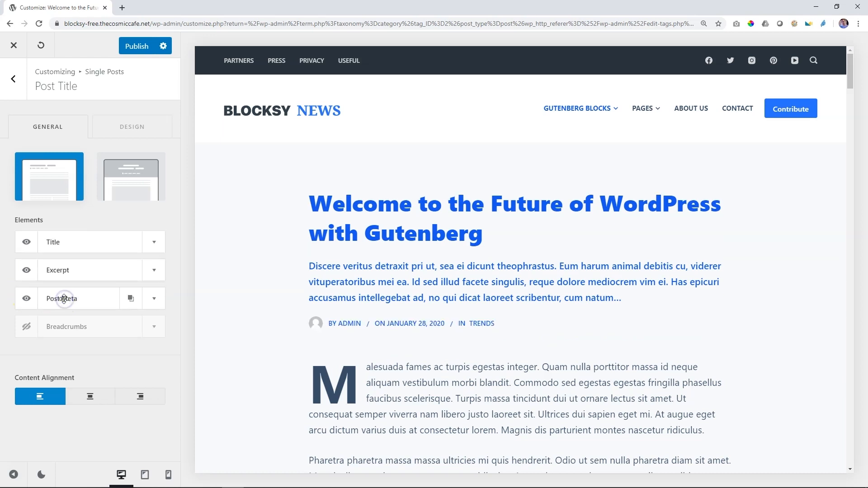
{"action": "left_click", "coordinate": [26, 327]}
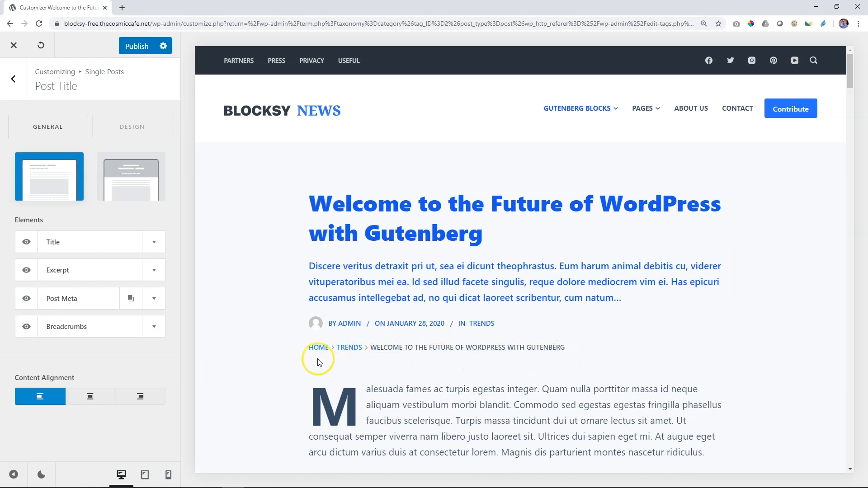
{"action": "left_click", "coordinate": [27, 328]}
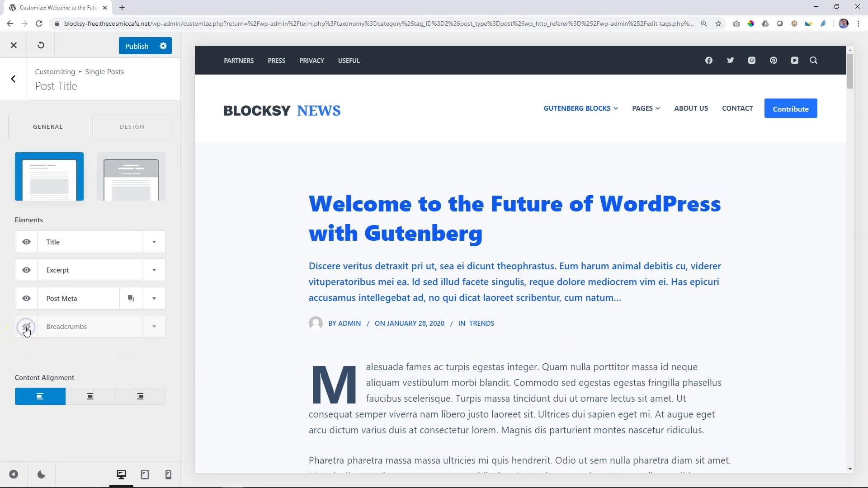
{"action": "left_click", "coordinate": [155, 270]}
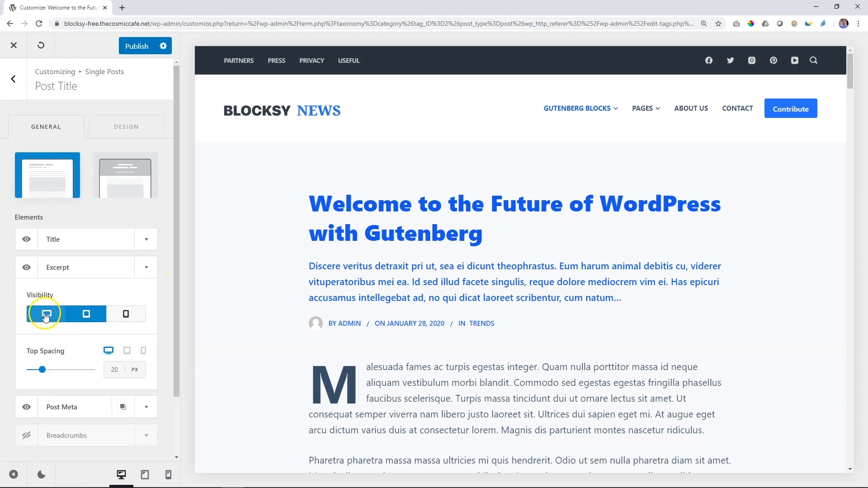
{"action": "left_click", "coordinate": [85, 315]}
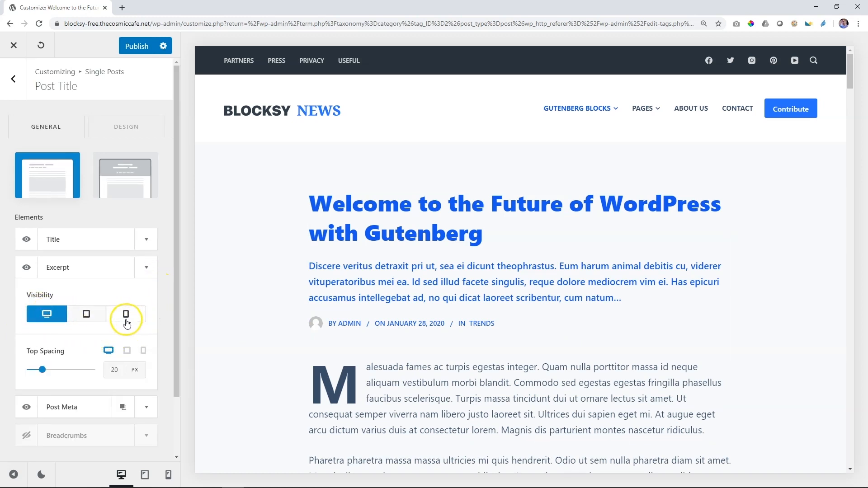
{"action": "left_click", "coordinate": [145, 475]}
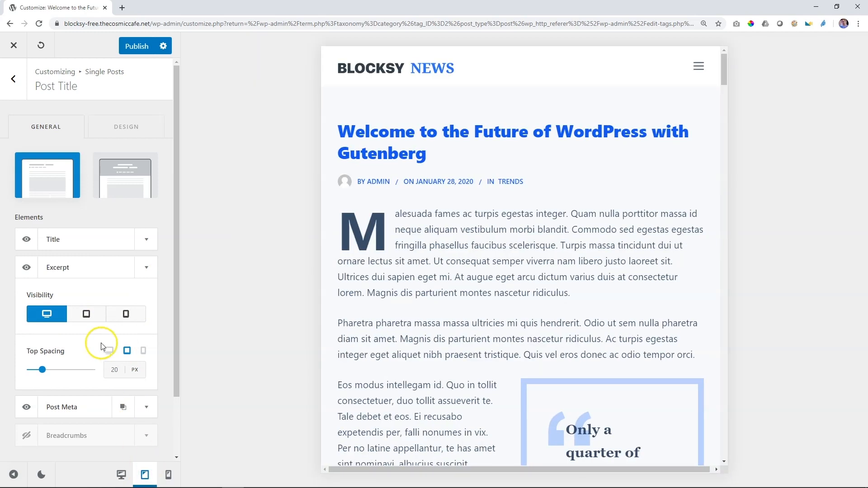
{"action": "left_click", "coordinate": [90, 319]}
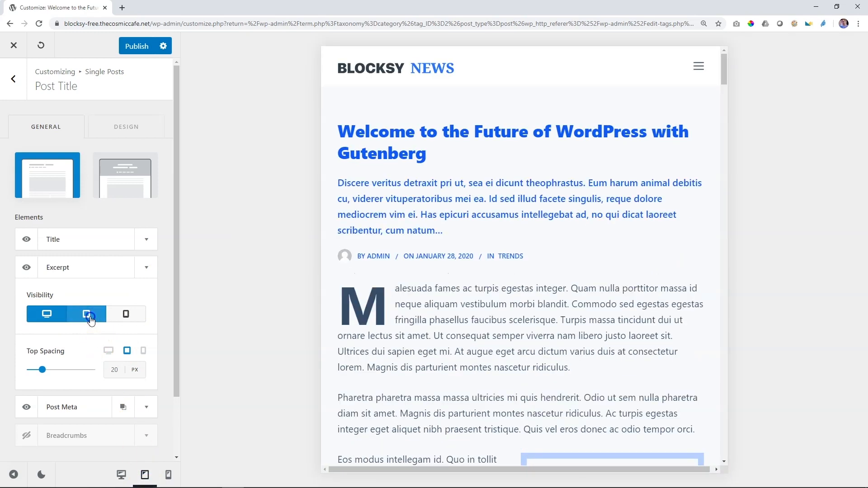
{"action": "left_click", "coordinate": [90, 319]}
{"action": "left_click", "coordinate": [90, 319]}
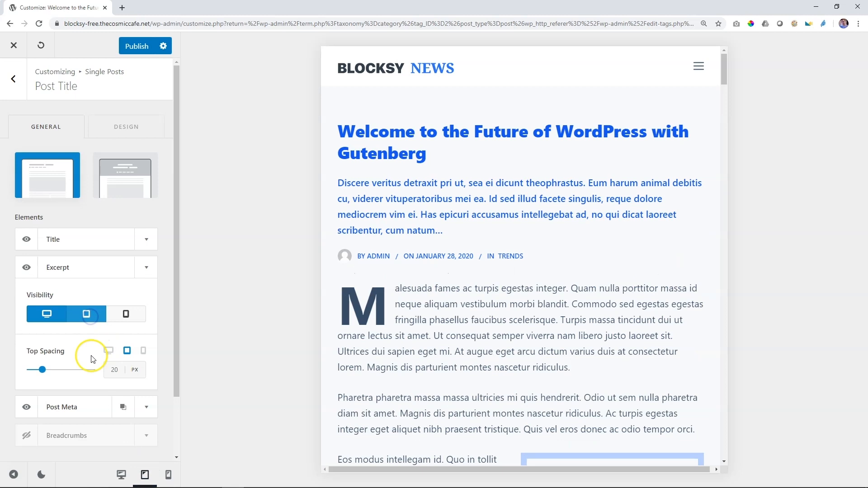
{"action": "left_click", "coordinate": [121, 475]}
{"action": "left_click", "coordinate": [145, 269]}
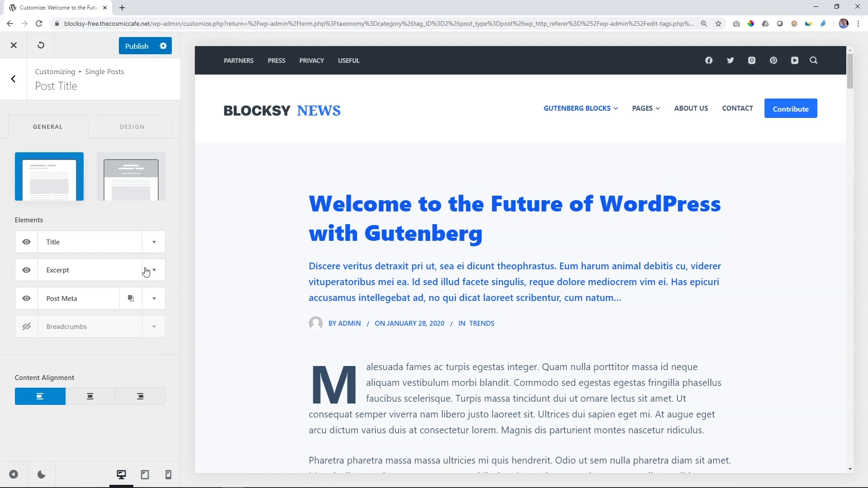
Step: Switch the single posts' post title layout to Type 2
{"action": "left_click", "coordinate": [55, 181]}
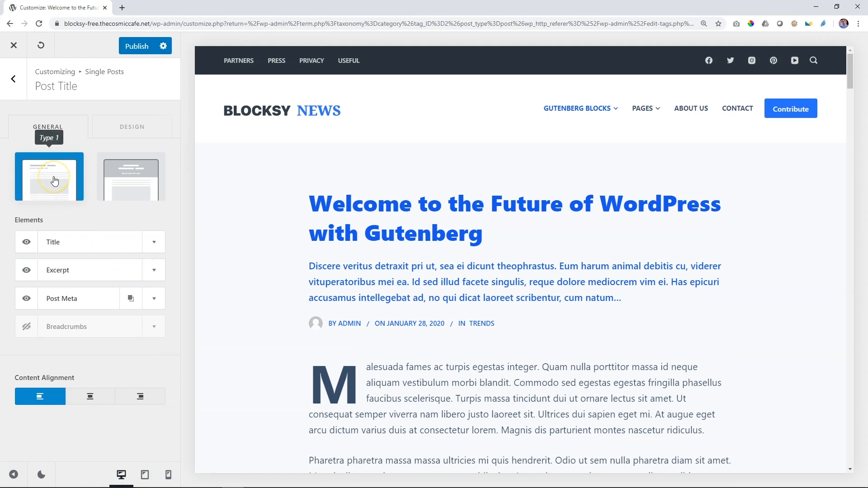
{"action": "left_click", "coordinate": [122, 182]}
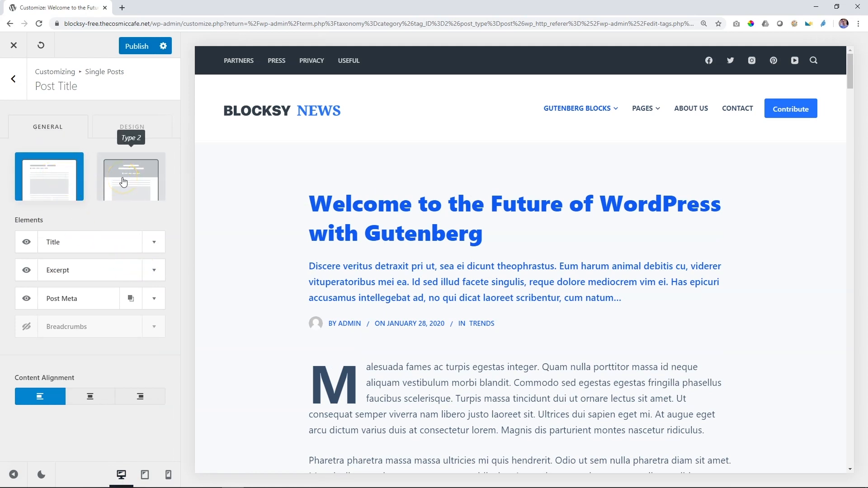
{"action": "left_click", "coordinate": [56, 187]}
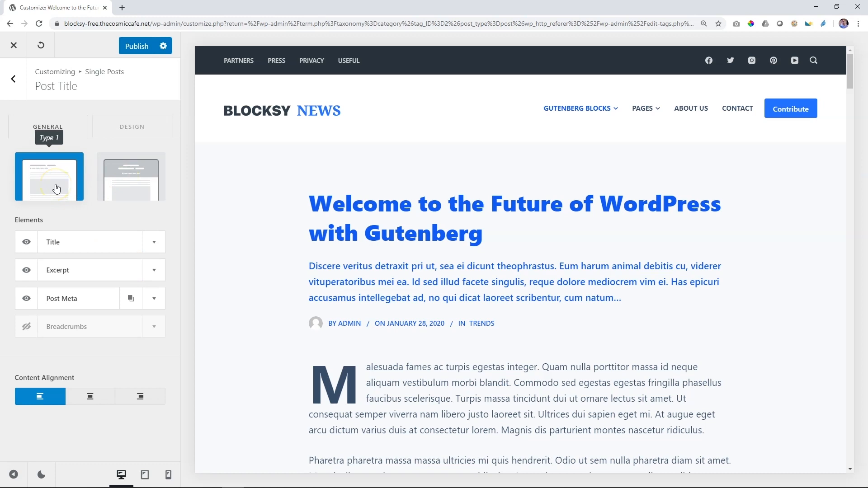
{"action": "left_click", "coordinate": [132, 182]}
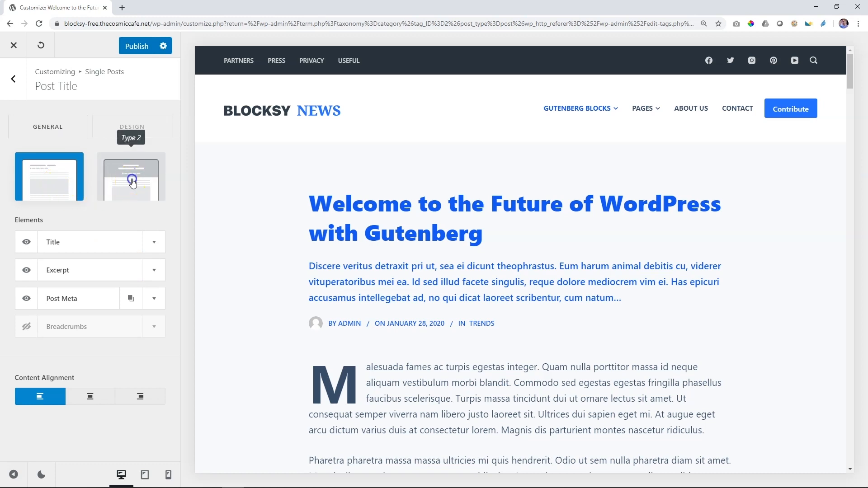
{"action": "left_click", "coordinate": [132, 182]}
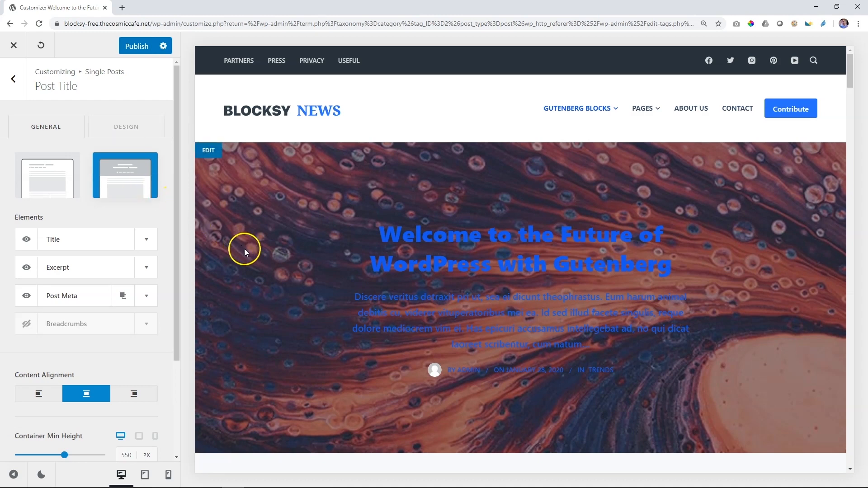
Step: Try a Container Min Height of 720 px for the post title, view the available units, and reset the height
{"action": "scroll", "coordinate": [244, 249], "scroll_direction": "down", "scroll_amount": 1}
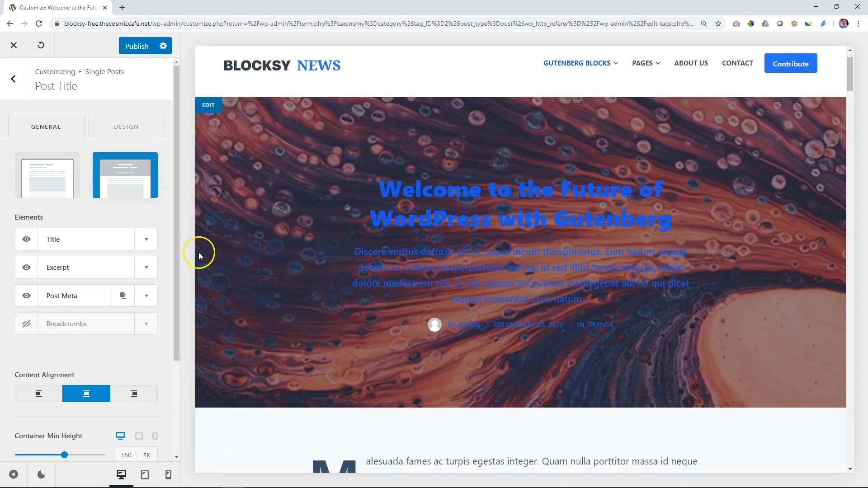
{"action": "left_click_drag", "start_coordinate": [178, 254], "coordinate": [179, 362]}
{"action": "left_click", "coordinate": [146, 328]}
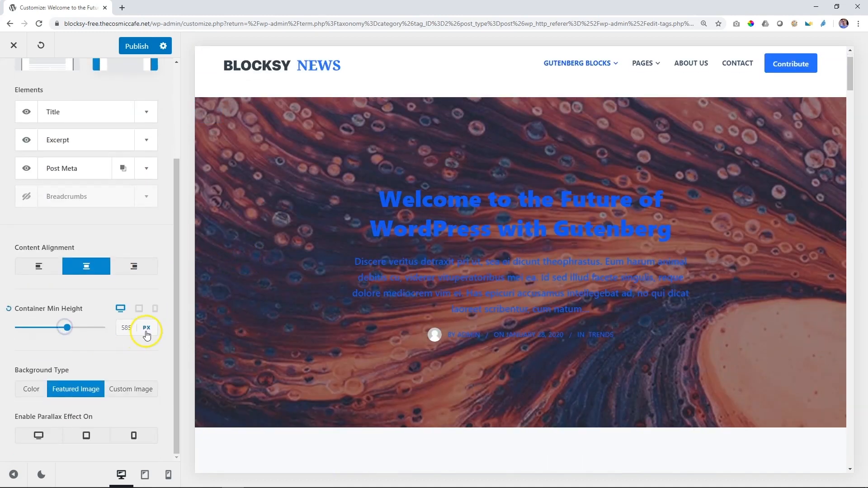
{"action": "left_click", "coordinate": [147, 332]}
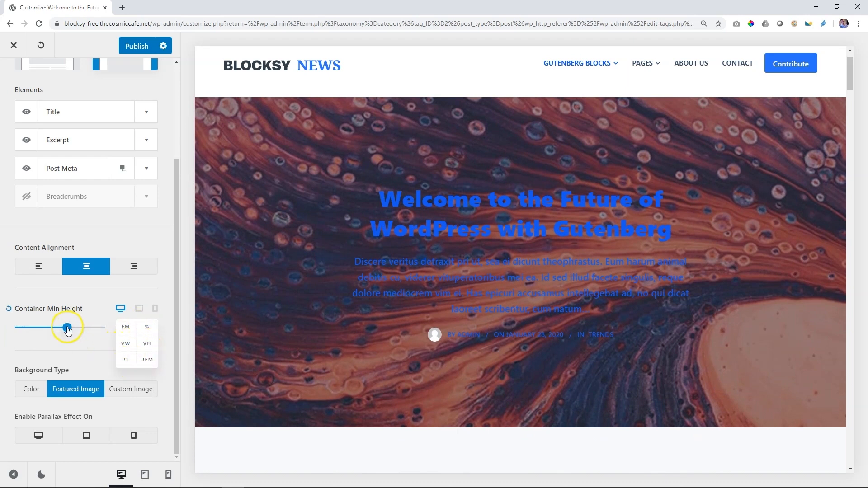
{"action": "mouse_move", "coordinate": [68, 328]}
{"action": "left_mouse_down"}
{"action": "mouse_move", "coordinate": [42, 329]}
{"action": "mouse_move", "coordinate": [77, 329]}
{"action": "left_mouse_up"}
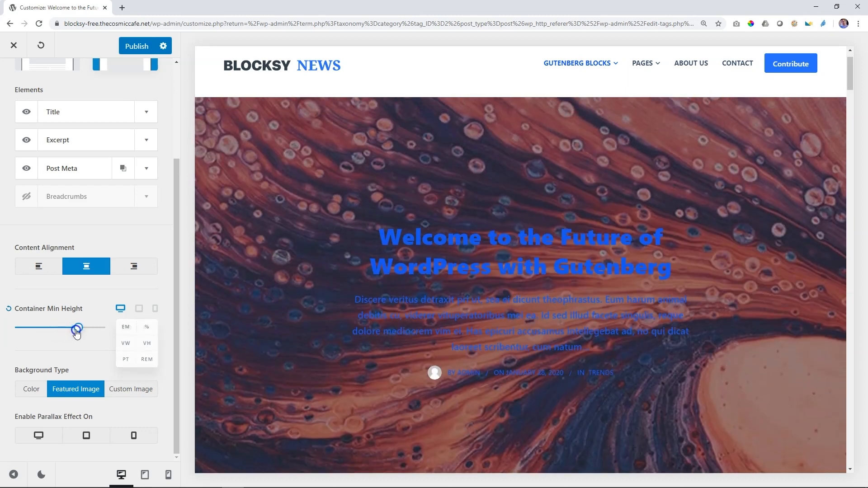
{"action": "left_click", "coordinate": [10, 310]}
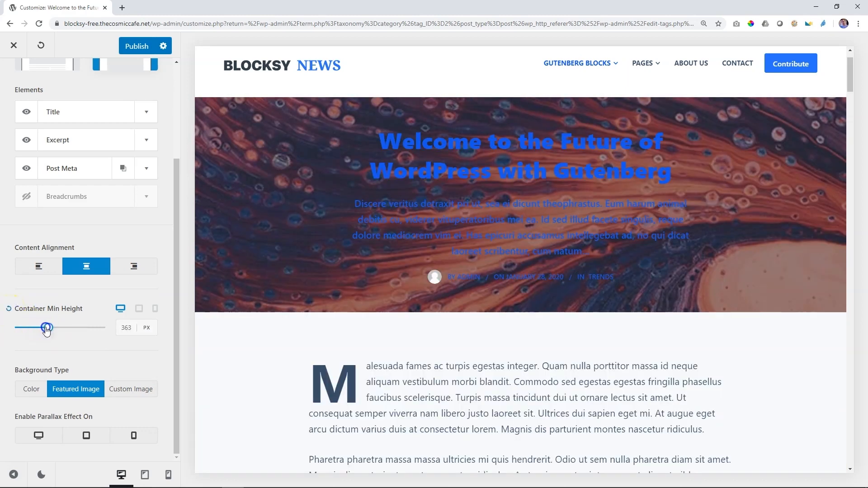
Step: Set the post title's Container Min Height to 444 px and its Background Type to Color
{"action": "left_click_drag", "start_coordinate": [46, 329], "coordinate": [53, 331]}
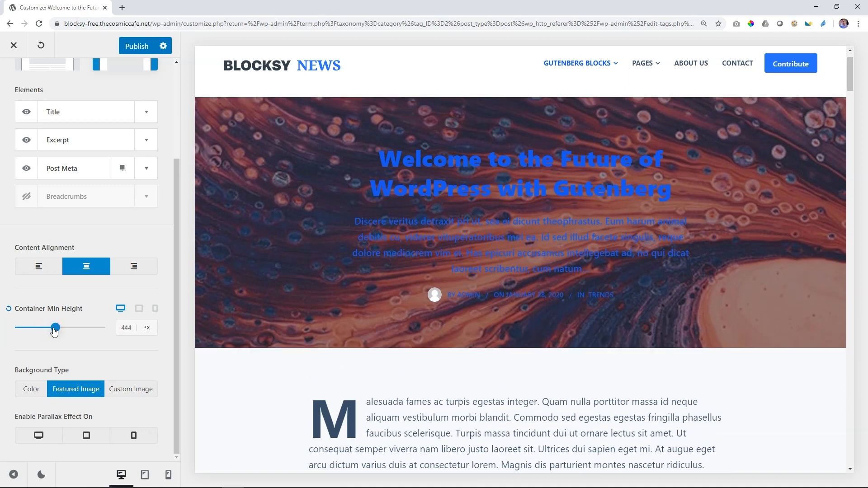
{"action": "left_click", "coordinate": [31, 388]}
{"action": "left_click", "coordinate": [38, 437]}
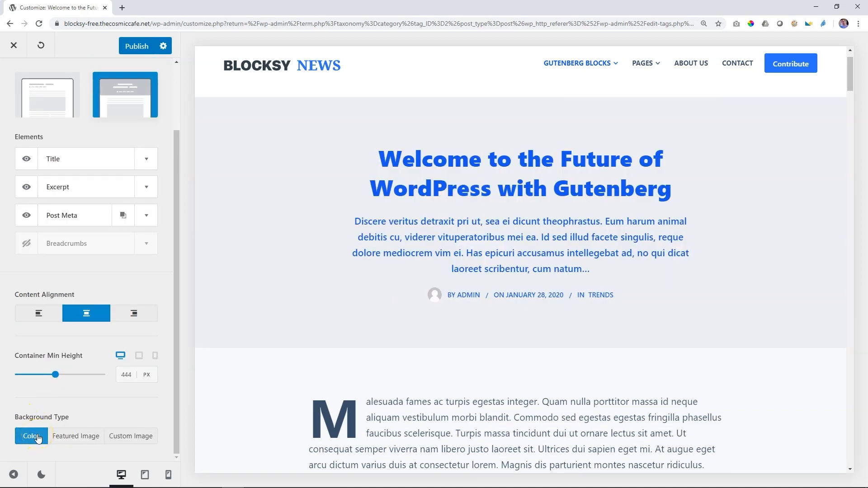
Step: In the post title's design settings, try the background color #0a0909, view the pattern options, and reset the background
{"action": "scroll", "coordinate": [82, 271], "scroll_direction": "up", "scroll_amount": 2}
{"action": "left_click", "coordinate": [126, 128]}
{"action": "left_click", "coordinate": [149, 437]}
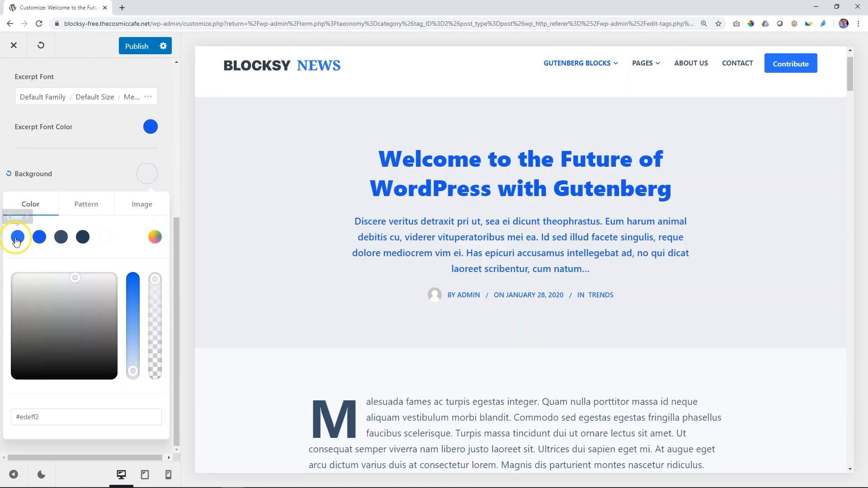
{"action": "left_click_drag", "start_coordinate": [66, 285], "coordinate": [110, 374]}
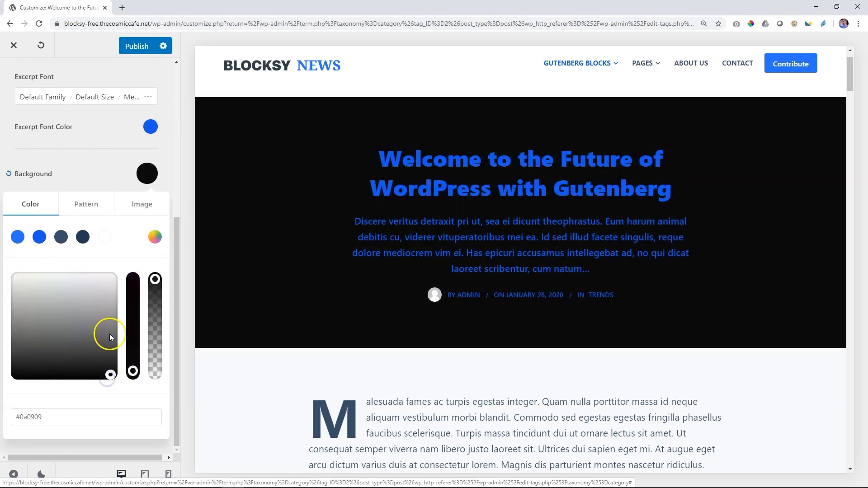
{"action": "left_click", "coordinate": [92, 211]}
{"action": "left_click", "coordinate": [52, 205]}
{"action": "left_click", "coordinate": [8, 173]}
{"action": "scroll", "coordinate": [65, 204], "scroll_direction": "up", "scroll_amount": 5}
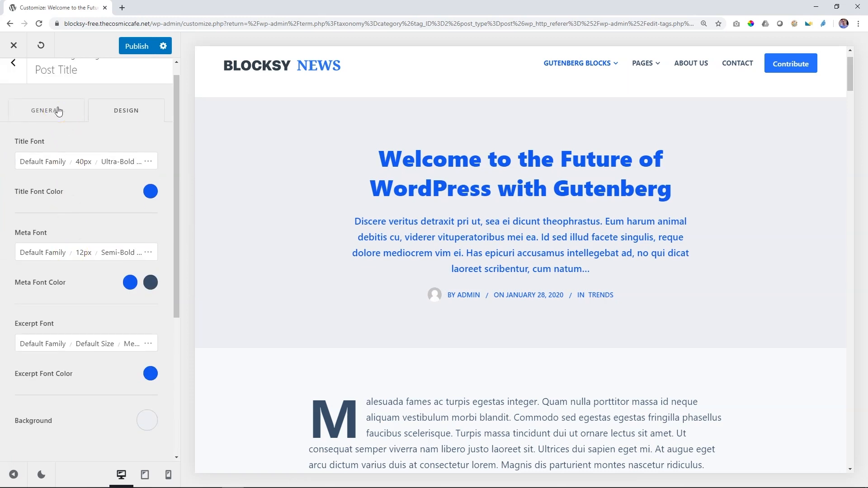
Step: Try a Custom Image background for the post title using the dark leaf photo annie-spratt-199471-unsplash.jpg from the media library
{"action": "left_click", "coordinate": [58, 111]}
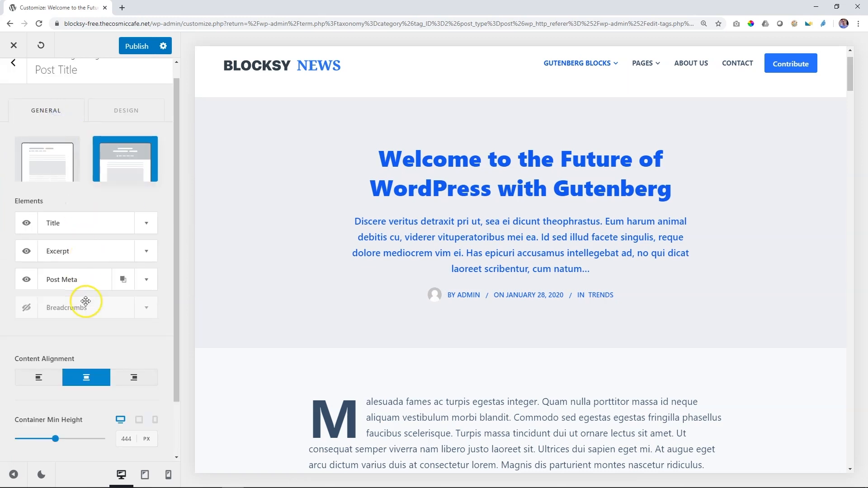
{"action": "scroll", "coordinate": [86, 305], "scroll_direction": "down", "scroll_amount": 2}
{"action": "left_click", "coordinate": [128, 434]}
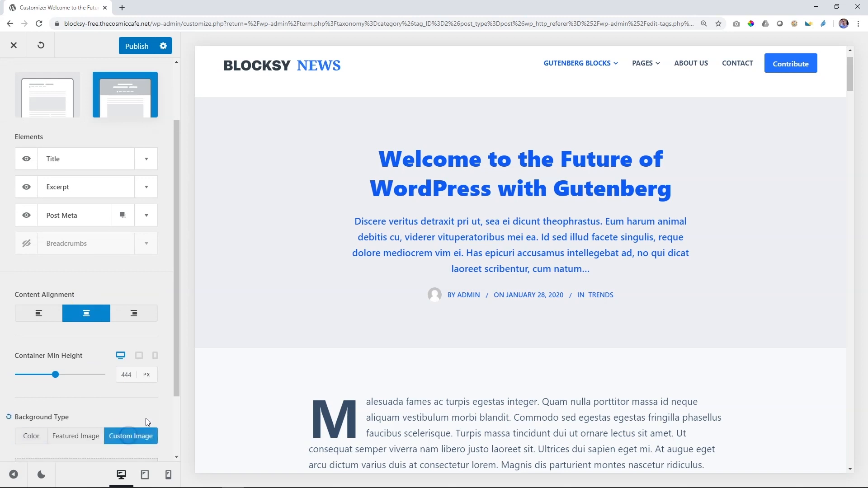
{"action": "scroll", "coordinate": [176, 366], "scroll_direction": "down", "scroll_amount": 3}
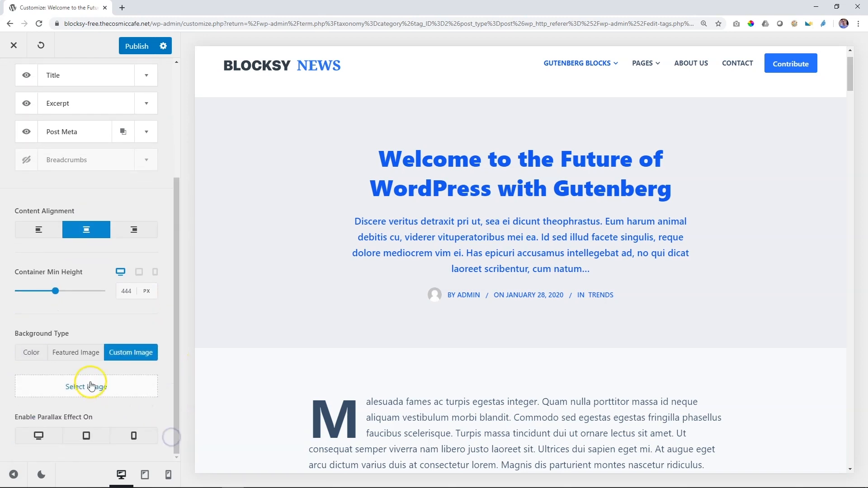
{"action": "left_click", "coordinate": [88, 387]}
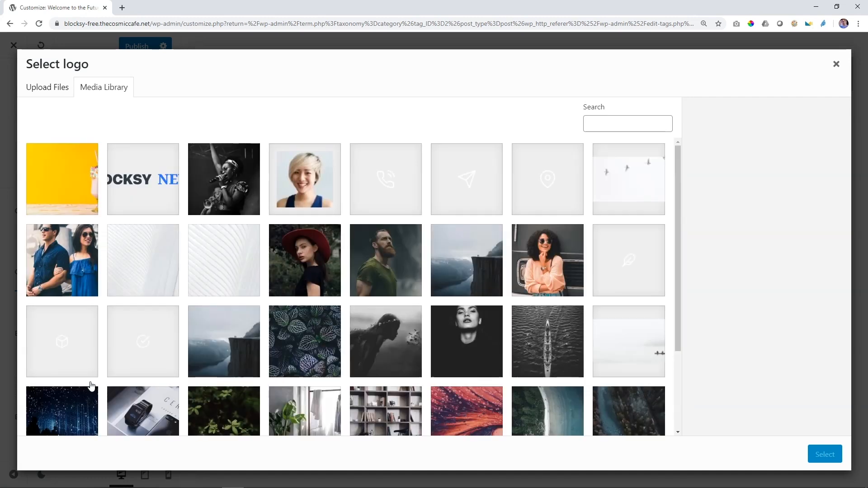
{"action": "left_click", "coordinate": [291, 346]}
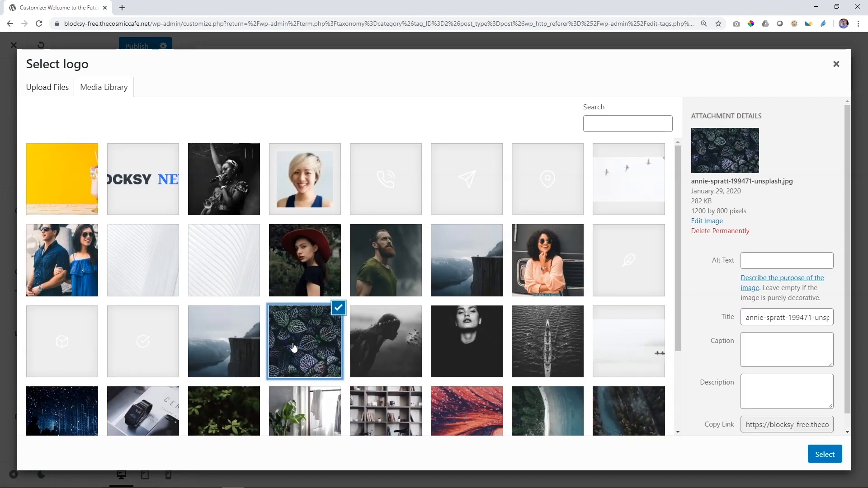
{"action": "left_click", "coordinate": [827, 454]}
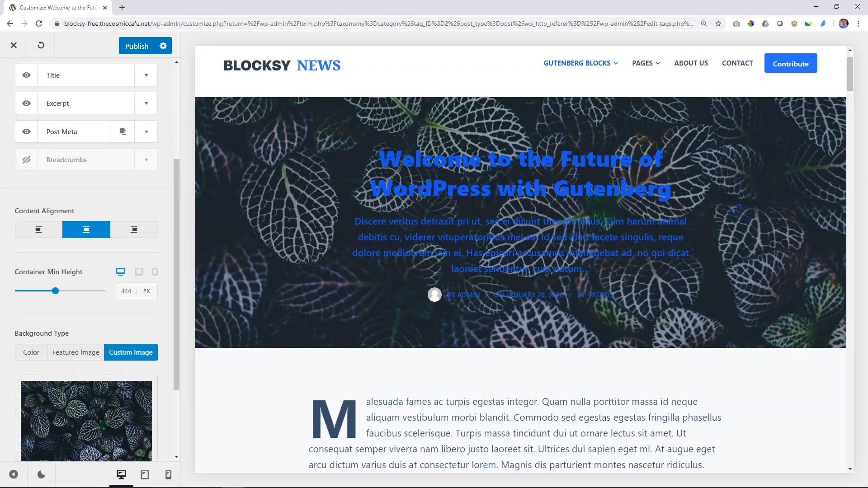
Step: Set the post title's Background Type to Featured Image and its Title Font Color to white
{"action": "left_click", "coordinate": [76, 352]}
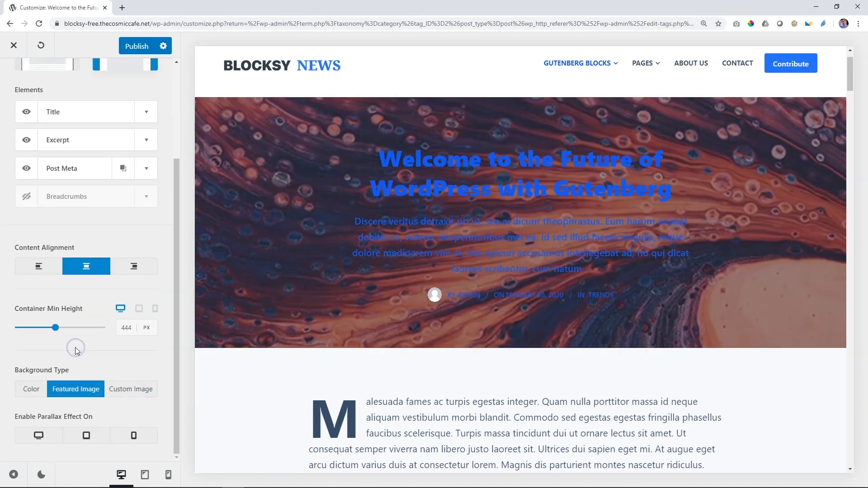
{"action": "scroll", "coordinate": [41, 310], "scroll_direction": "up", "scroll_amount": 3}
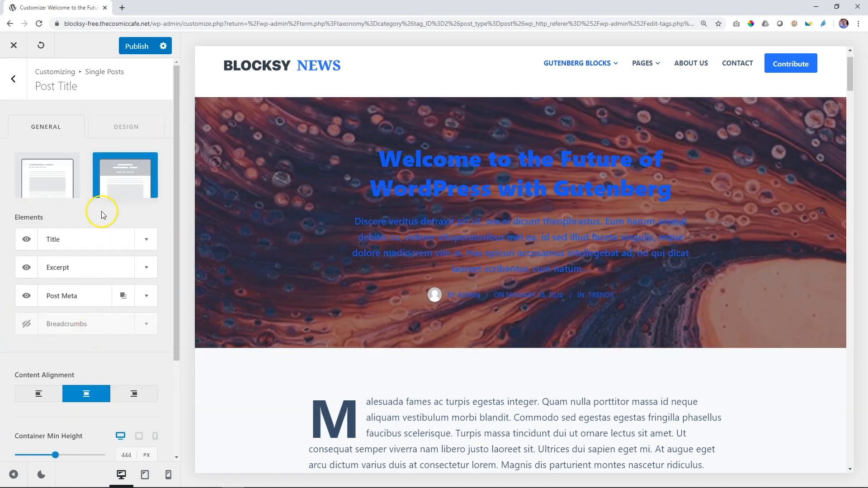
{"action": "left_click", "coordinate": [137, 127]}
{"action": "left_click", "coordinate": [150, 207]}
{"action": "left_click", "coordinate": [107, 240]}
{"action": "left_click", "coordinate": [149, 210]}
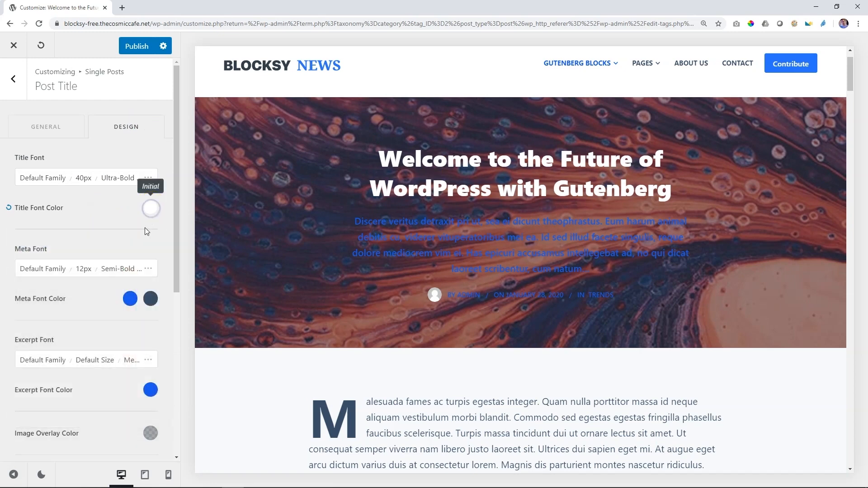
Step: Set the Meta Font Color to white for the initial state and to the palette's first blue for hover
{"action": "left_click", "coordinate": [130, 298]}
{"action": "left_click", "coordinate": [107, 337]}
{"action": "left_click", "coordinate": [150, 298]}
{"action": "left_click", "coordinate": [20, 334]}
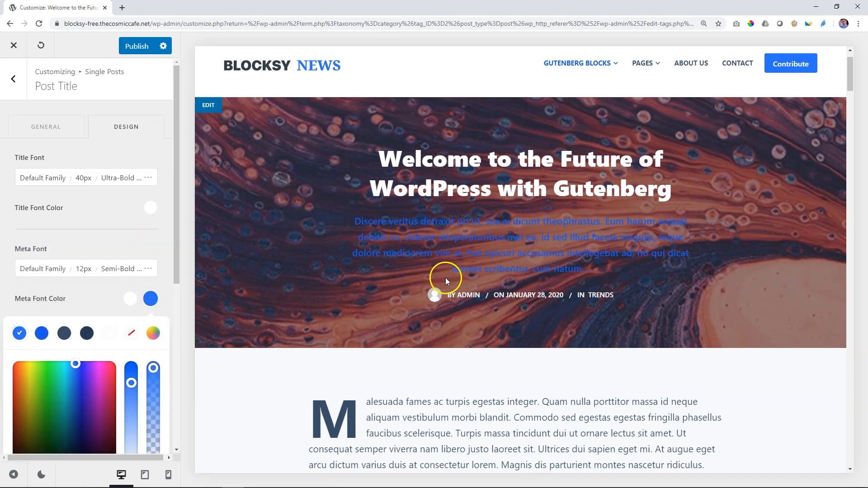
{"action": "left_click", "coordinate": [161, 274]}
Step: Set the post title's Excerpt Font Color to white
{"action": "scroll", "coordinate": [167, 299], "scroll_direction": "down", "scroll_amount": 3}
{"action": "left_click", "coordinate": [151, 254]}
{"action": "left_click", "coordinate": [107, 287]}
{"action": "left_click", "coordinate": [167, 239]}
{"action": "scroll", "coordinate": [139, 296], "scroll_direction": "up", "scroll_amount": 3}
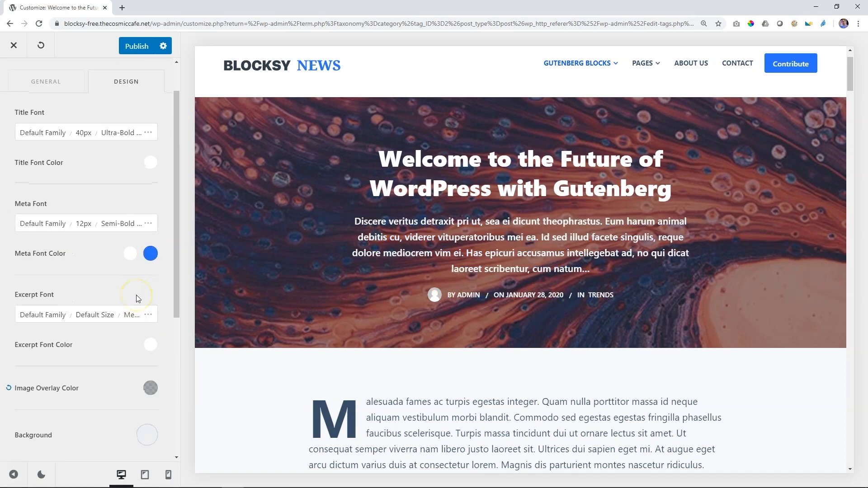
Step: Enable the post title's parallax effect on desktop and check it in the page preview
{"action": "left_click", "coordinate": [37, 128]}
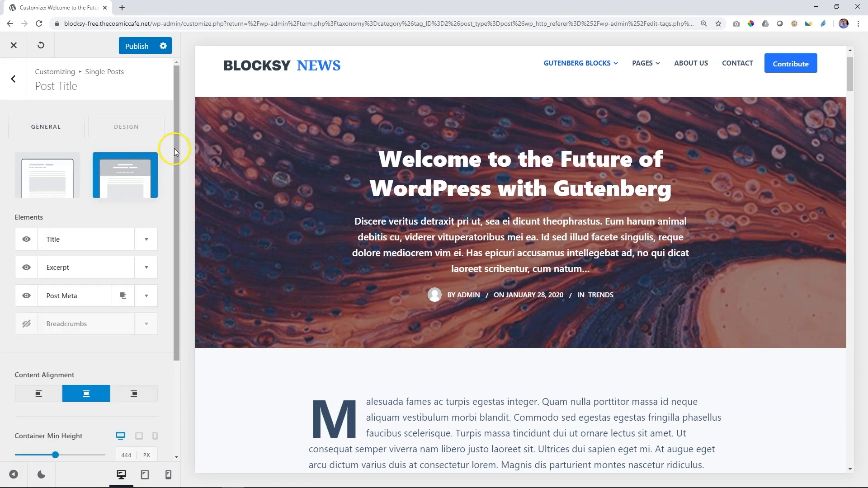
{"action": "left_click_drag", "start_coordinate": [174, 149], "coordinate": [172, 293]}
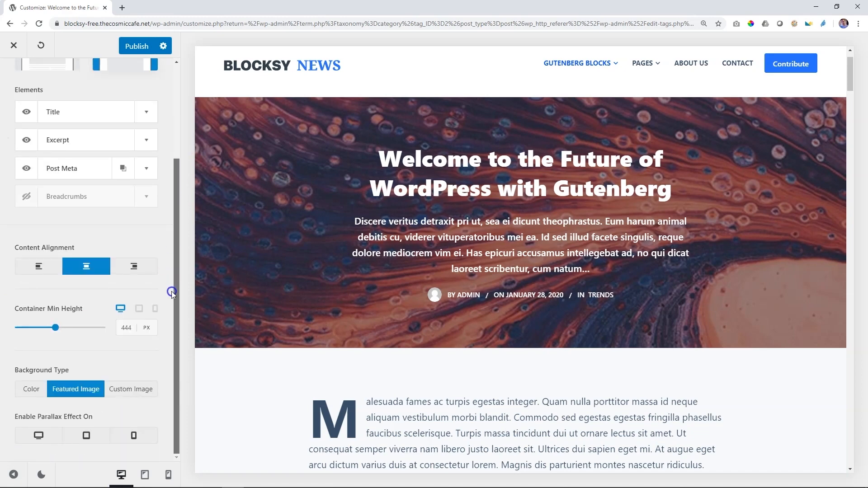
{"action": "left_click", "coordinate": [38, 437]}
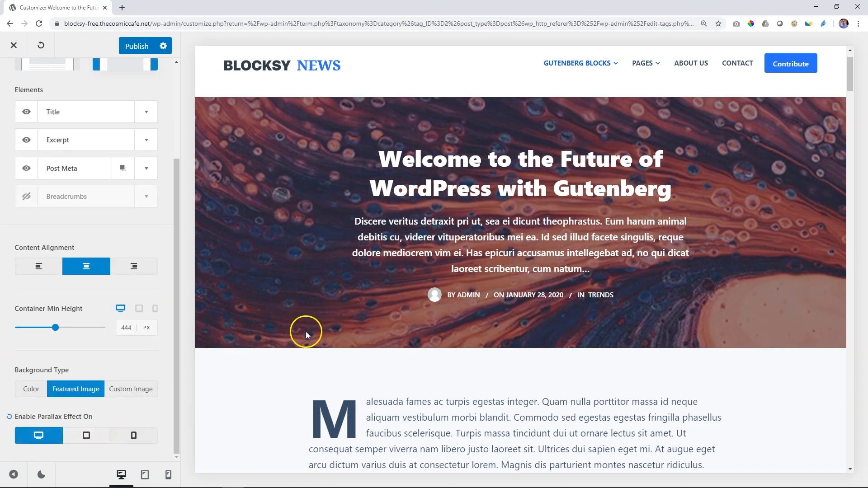
{"action": "scroll", "coordinate": [305, 332], "scroll_direction": "down", "scroll_amount": 3}
{"action": "scroll", "coordinate": [316, 326], "scroll_direction": "up", "scroll_amount": 3}
{"action": "scroll", "coordinate": [317, 326], "scroll_direction": "down", "scroll_amount": 5}
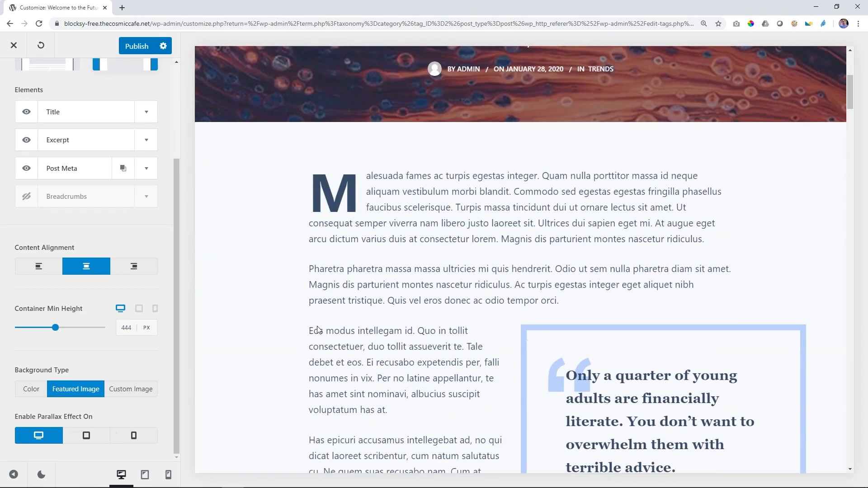
{"action": "scroll", "coordinate": [316, 326], "scroll_direction": "up", "scroll_amount": 4}
Step: Enable the parallax effect on tablet and check it in the tablet preview
{"action": "left_click", "coordinate": [82, 438]}
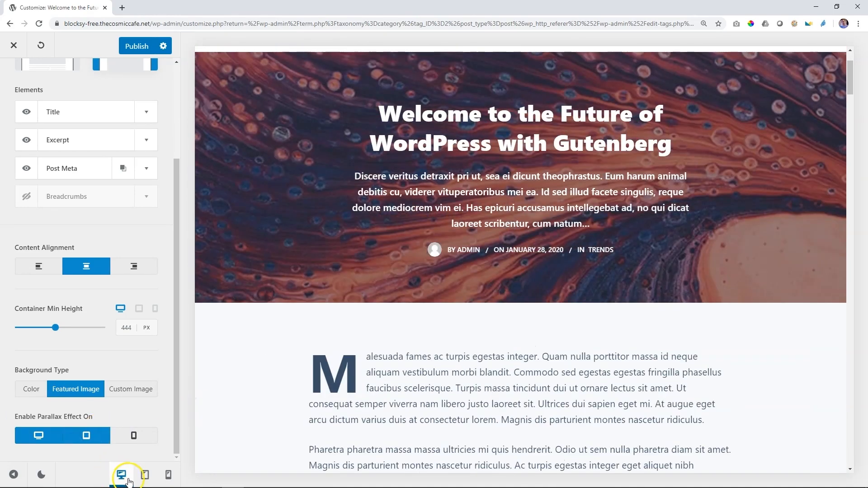
{"action": "left_click", "coordinate": [144, 474]}
{"action": "scroll", "coordinate": [484, 362], "scroll_direction": "down", "scroll_amount": 5}
{"action": "scroll", "coordinate": [484, 362], "scroll_direction": "up", "scroll_amount": 6}
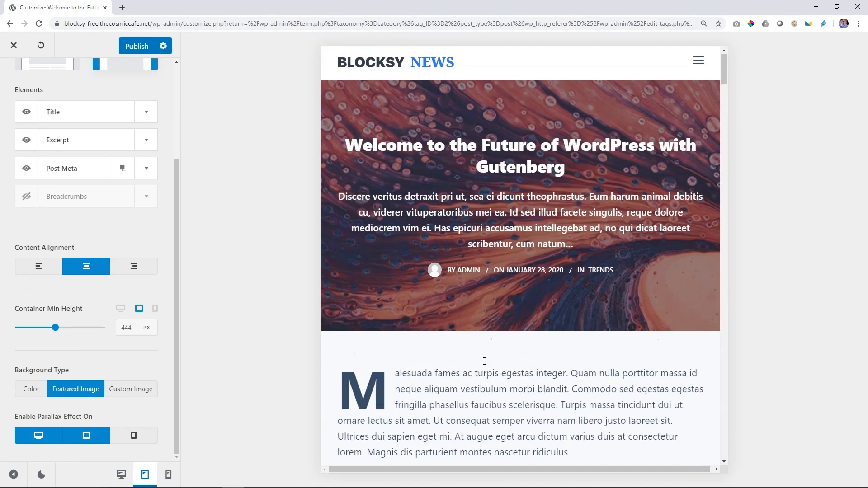
Step: Enable the parallax effect on mobile and check it in the mobile preview
{"action": "left_click", "coordinate": [126, 435]}
{"action": "left_click", "coordinate": [169, 474]}
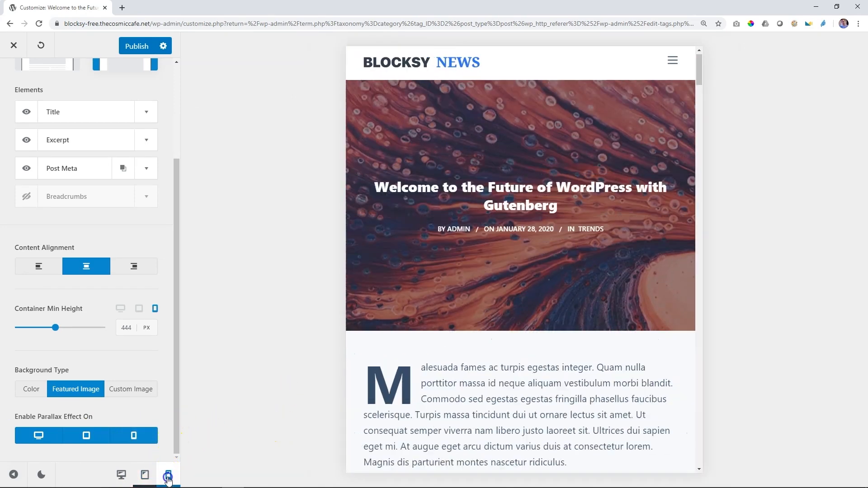
{"action": "scroll", "coordinate": [515, 373], "scroll_direction": "down", "scroll_amount": 3}
{"action": "scroll", "coordinate": [517, 375], "scroll_direction": "up", "scroll_amount": 4}
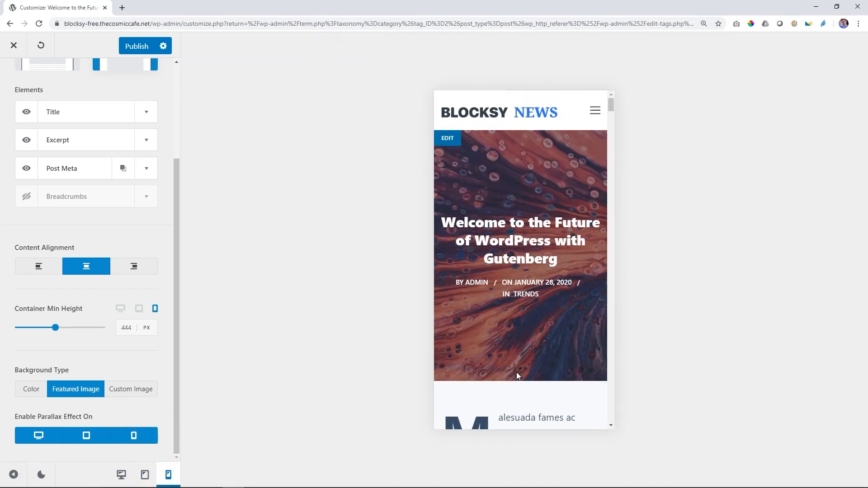